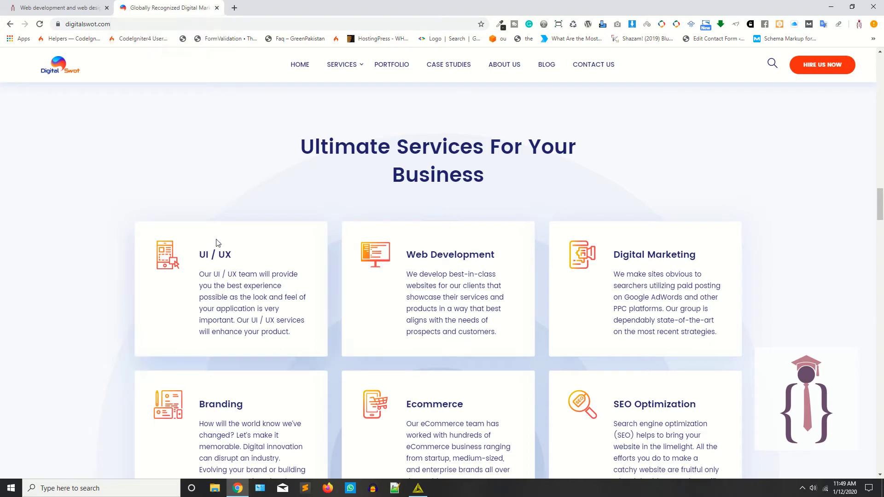
# Bring KNIME to the front and show the '3: MLP' workflow with its RProp MLP learner and Scorer.
pyautogui.click(217, 7)
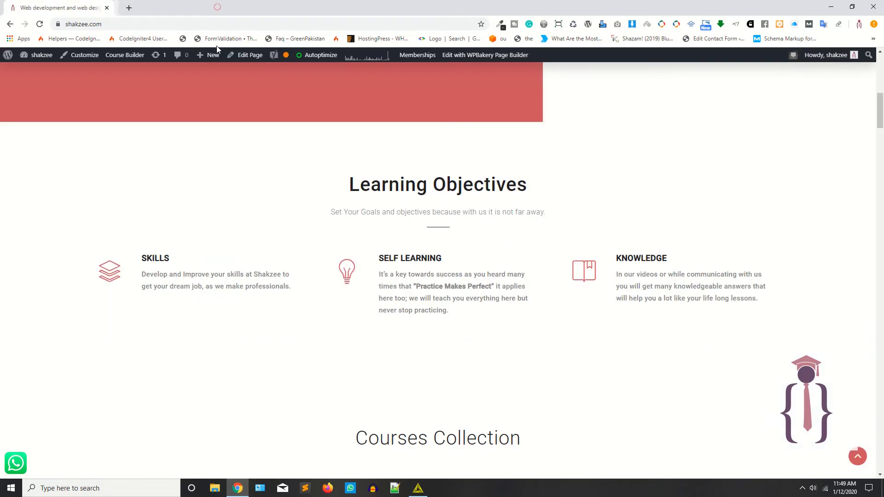
pyautogui.click(419, 488)
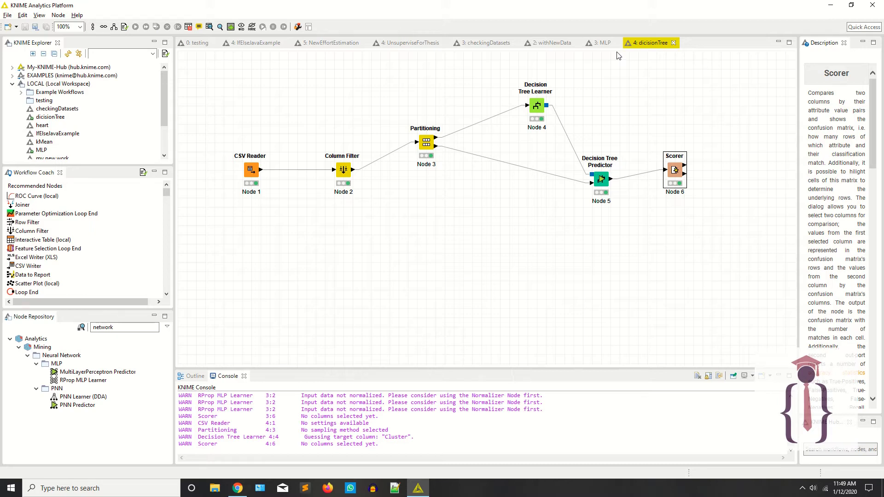
pyautogui.click(603, 43)
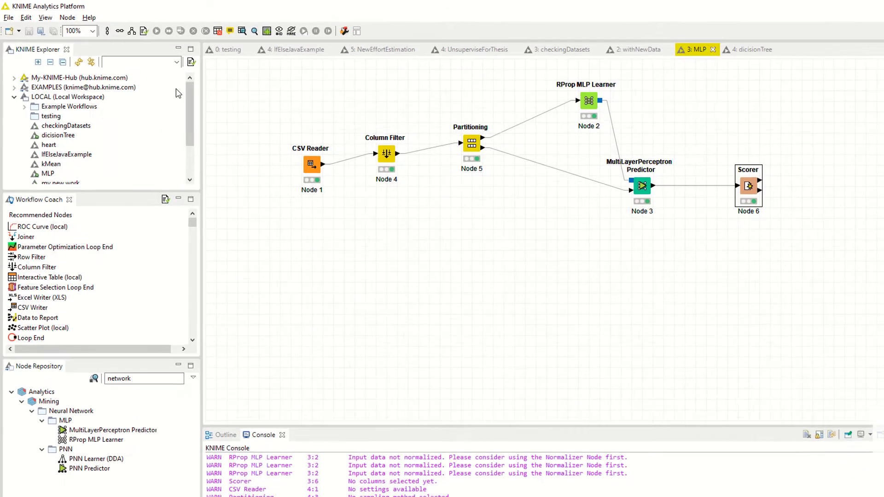
# Create a new KNIME workflow named PNN in the LOCAL:/ workspace via File > New.
pyautogui.click(10, 31)
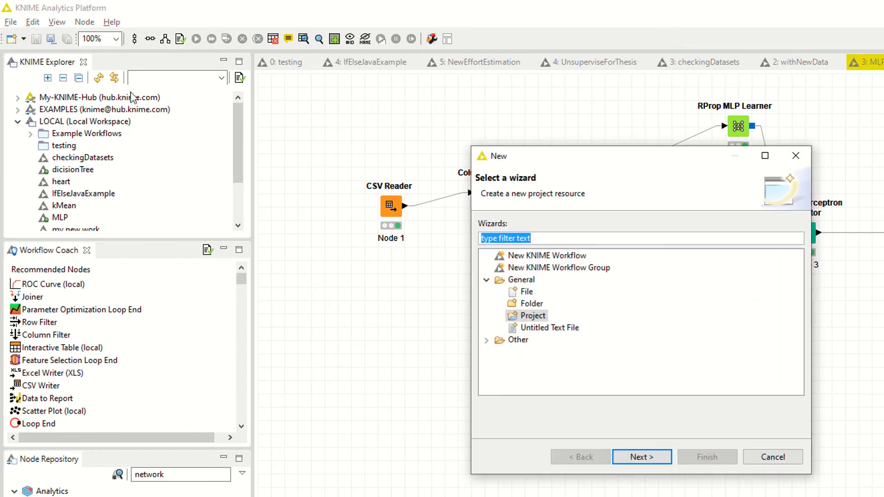
pyautogui.press('Escape')
pyautogui.click(24, 39)
pyautogui.click(34, 52)
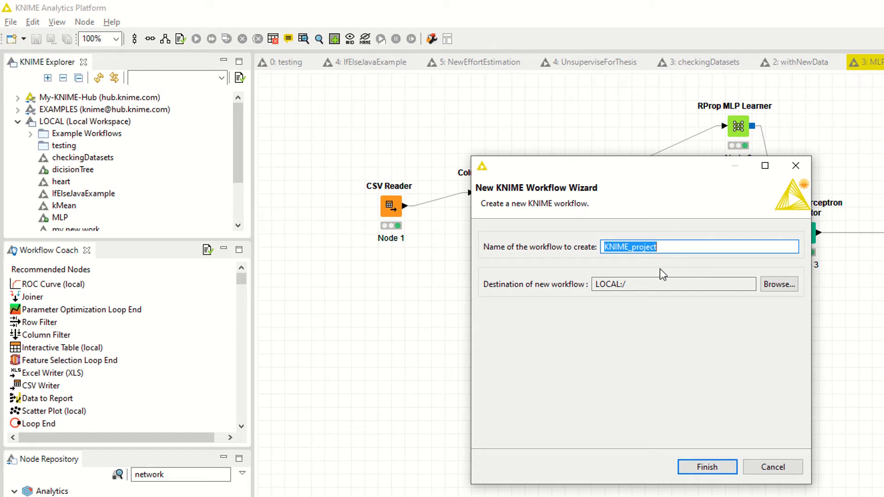
pyautogui.write('<')
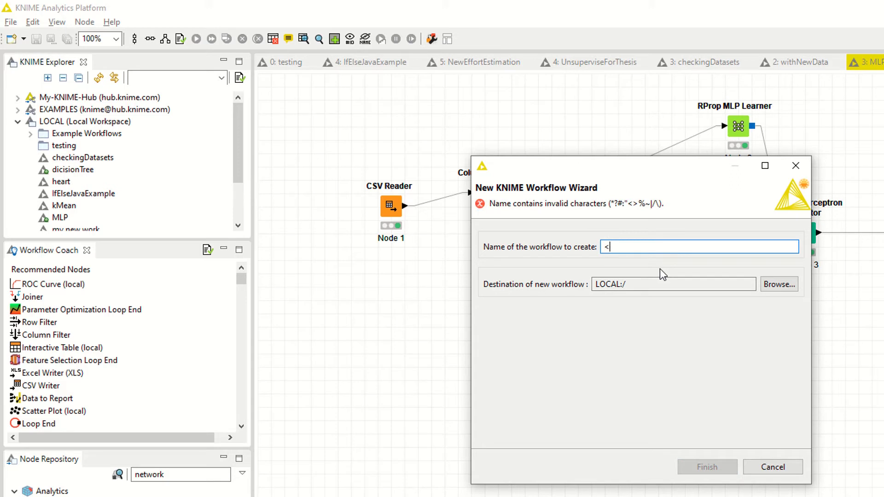
pyautogui.press('BackSpace')
pyautogui.write('LMM')
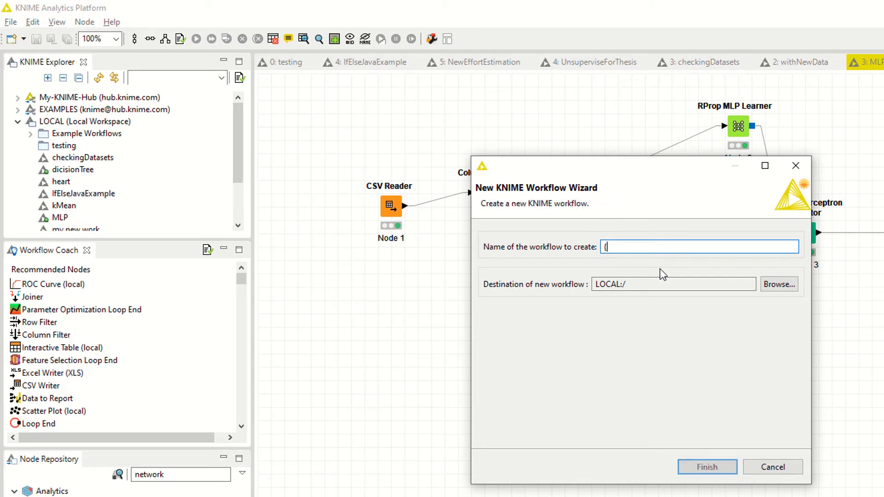
pyautogui.press('BackSpace')
pyautogui.press('BackSpace')
pyautogui.press('BackSpace')
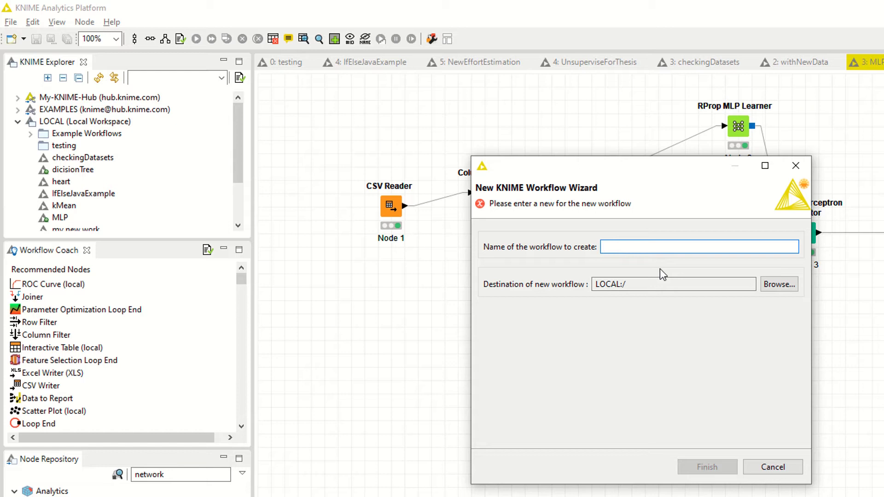
pyautogui.write('PNN')
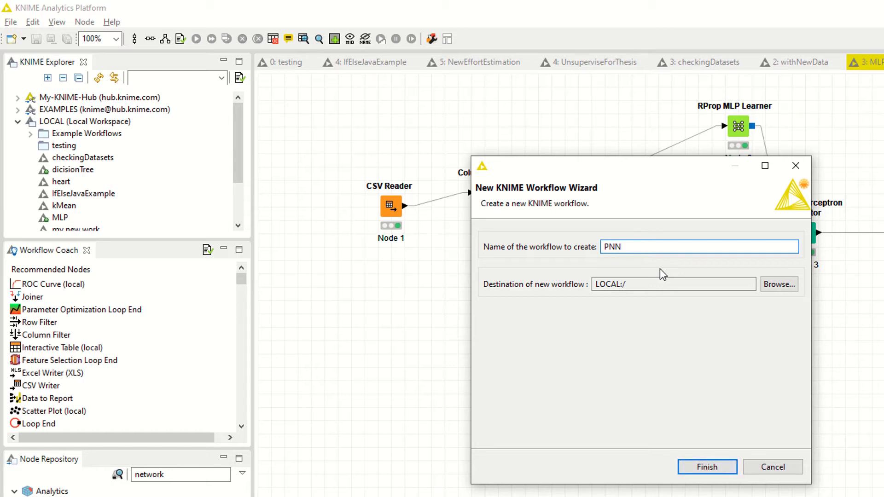
pyautogui.click(703, 469)
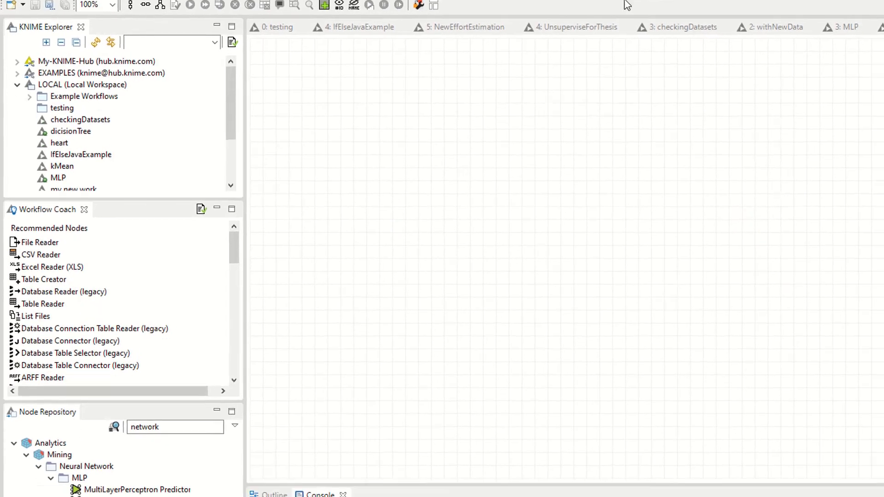
# Search the Node Repository for 'reader' and drop a CSV Reader node onto the PNN canvas.
pyautogui.doubleClick(162, 428)
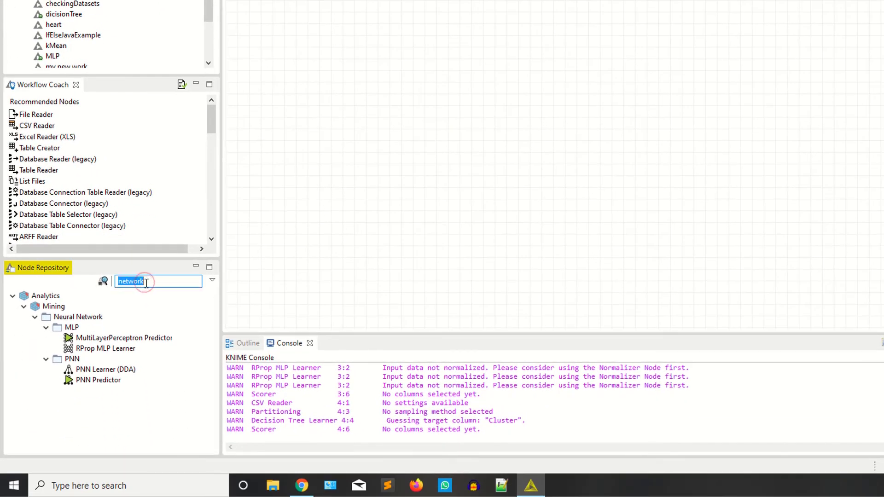
pyautogui.press('BackSpace')
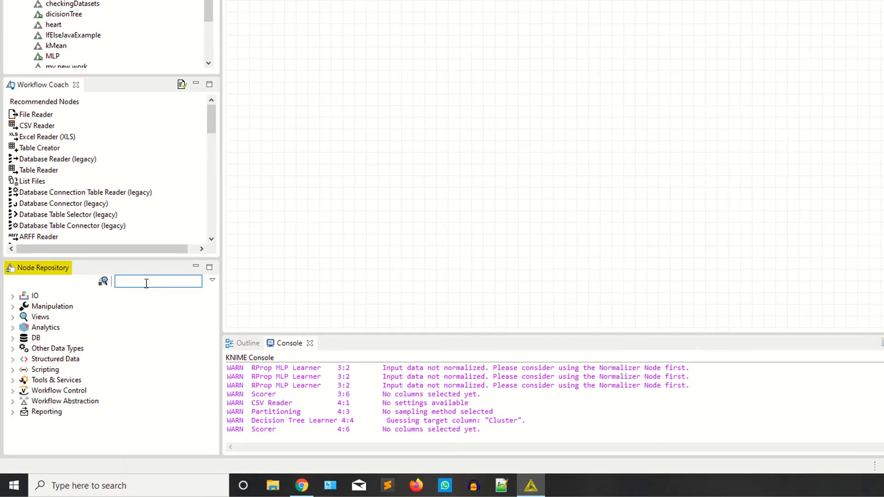
pyautogui.write('reader')
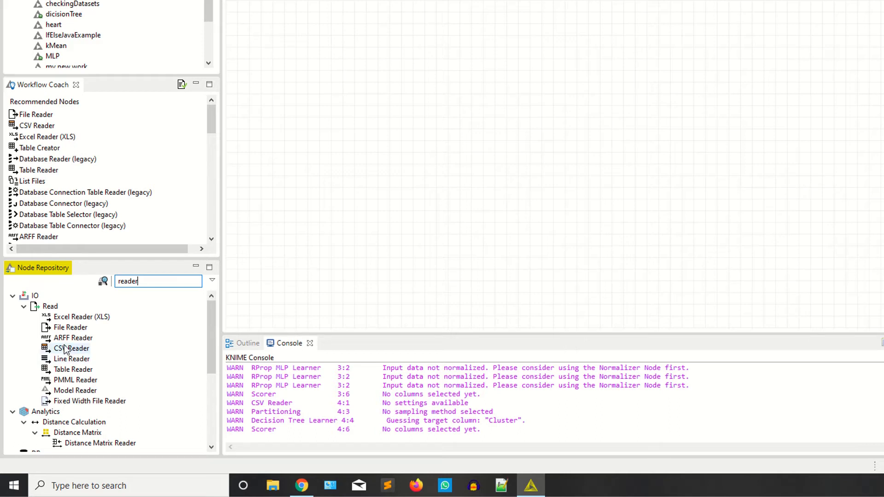
pyautogui.moveTo(69, 349); pyautogui.dragTo(392, 105)
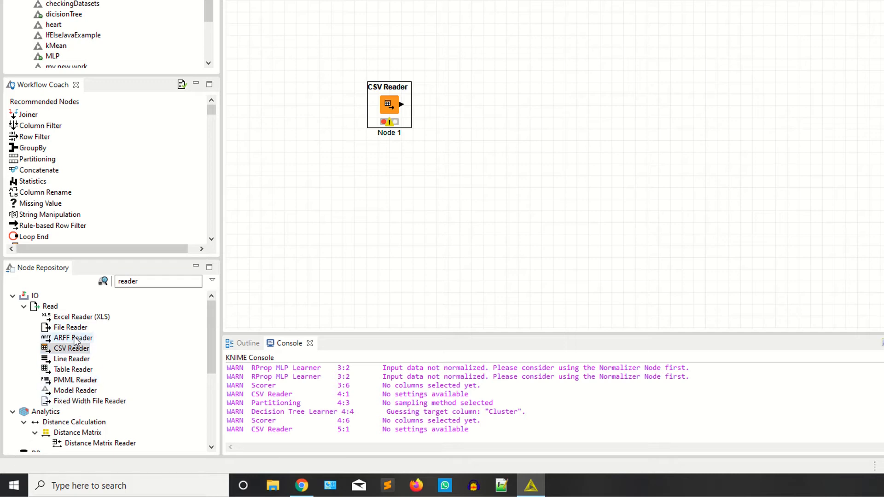
# Point the CSV Reader at AfterClustringDataSet.csv in thesis > Results > Unsupervise Learning > k-mean cluster.
pyautogui.click(422, 207)
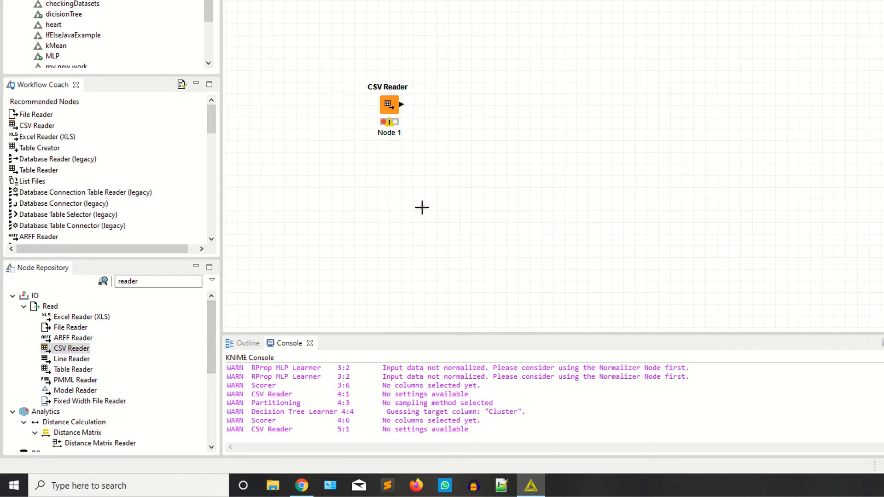
pyautogui.rightClick(387, 102)
pyautogui.click(418, 106)
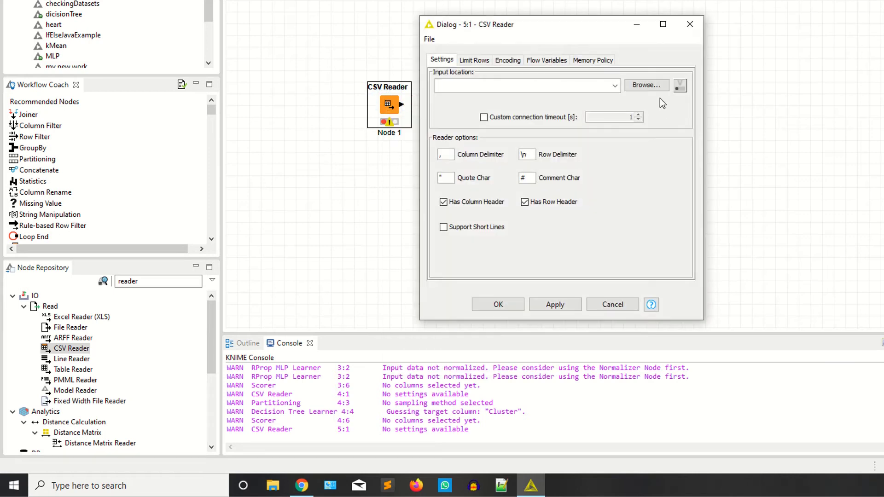
pyautogui.click(653, 87)
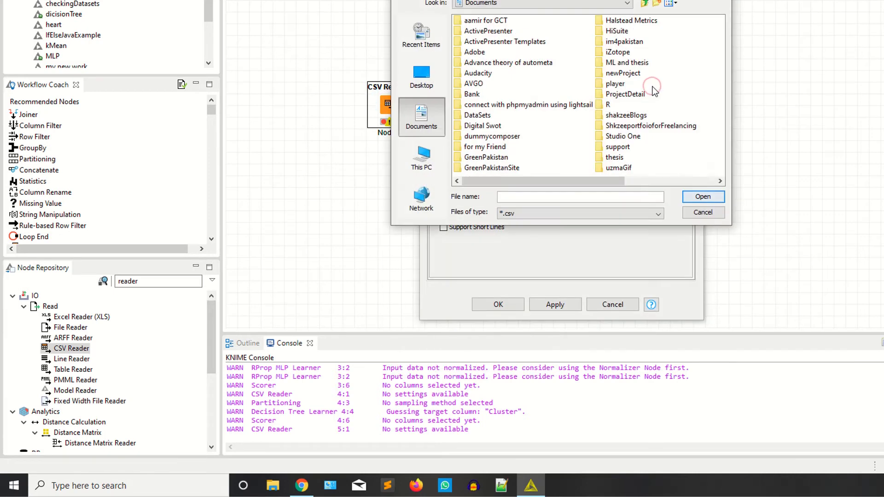
pyautogui.click(614, 157)
pyautogui.doubleClick(608, 158)
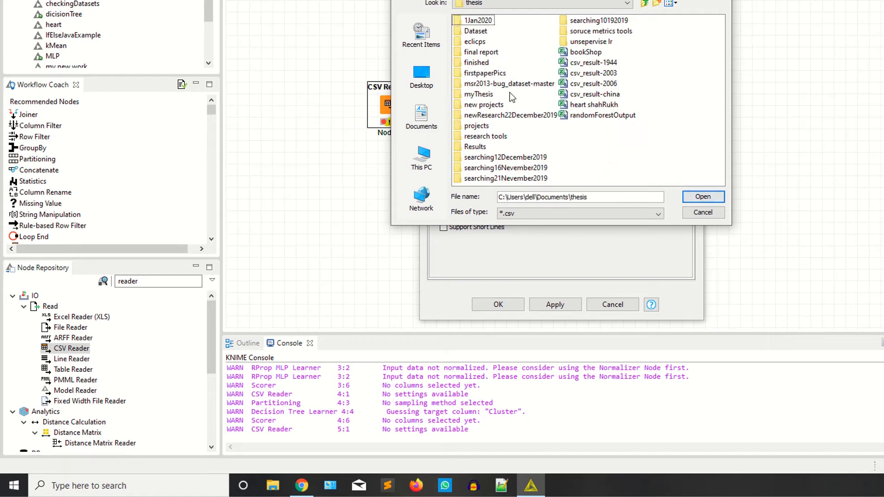
pyautogui.doubleClick(479, 147)
pyautogui.doubleClick(495, 41)
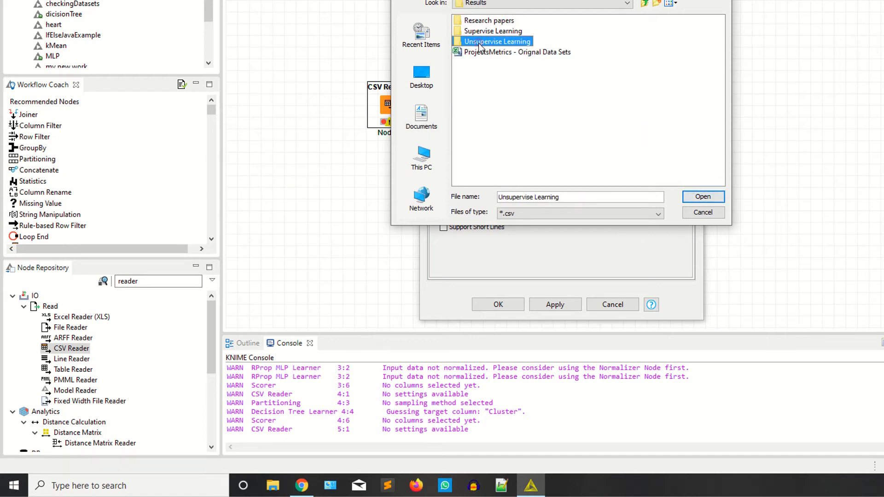
pyautogui.doubleClick(486, 30)
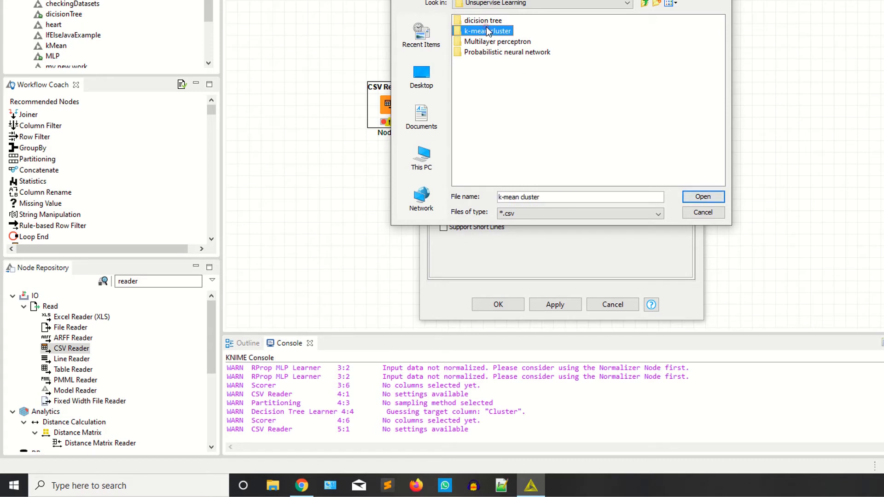
pyautogui.doubleClick(499, 21)
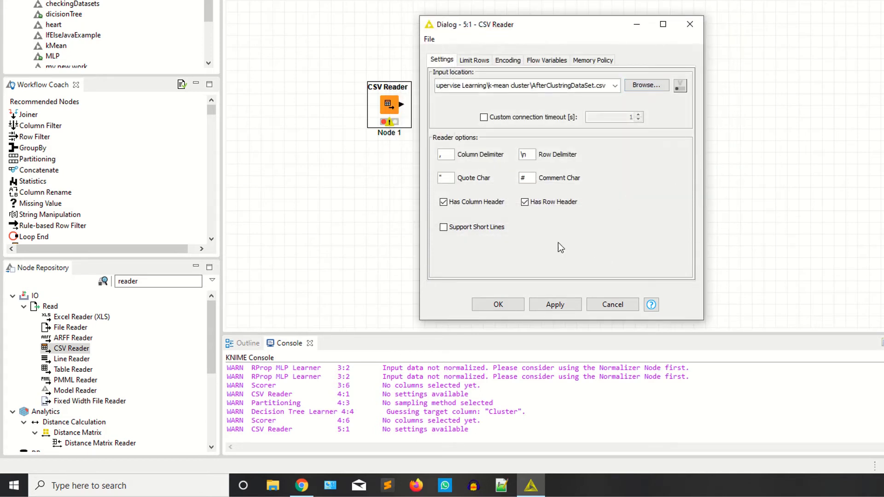
# Turn off Has Row Header and apply the CSV Reader settings.
pyautogui.click(536, 208)
pyautogui.click(554, 305)
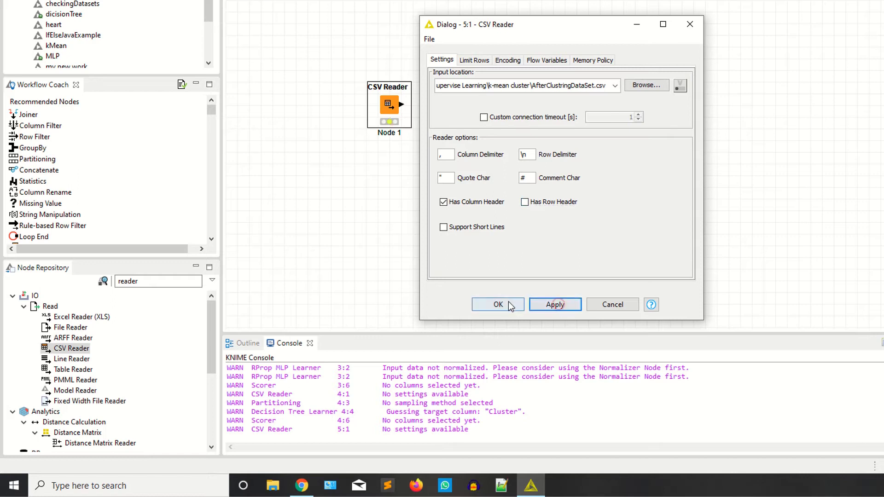
pyautogui.click(506, 304)
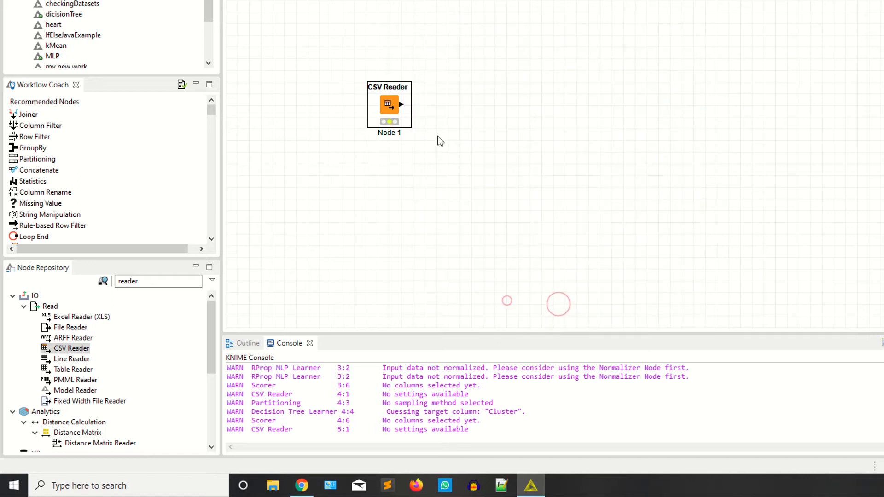
# Open the CSV Reader's File Table showing project metric rows with cluster_0–cluster_2 labels.
pyautogui.rightClick(393, 109)
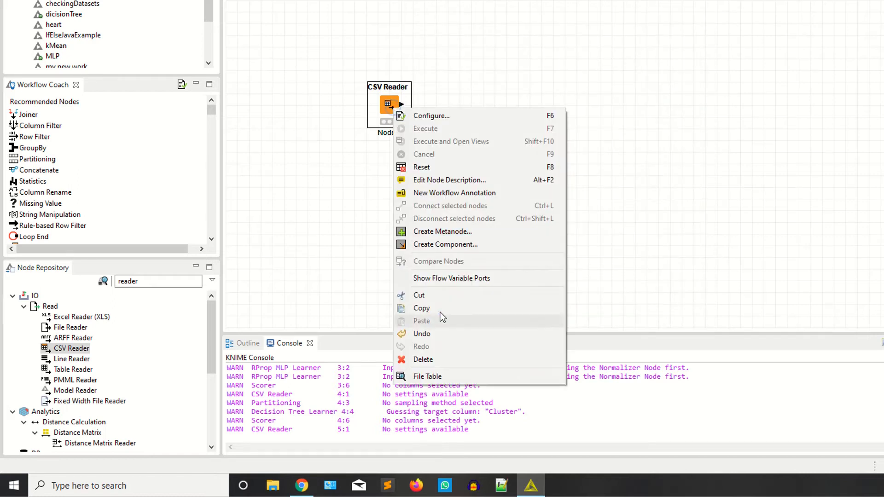
pyautogui.click(424, 376)
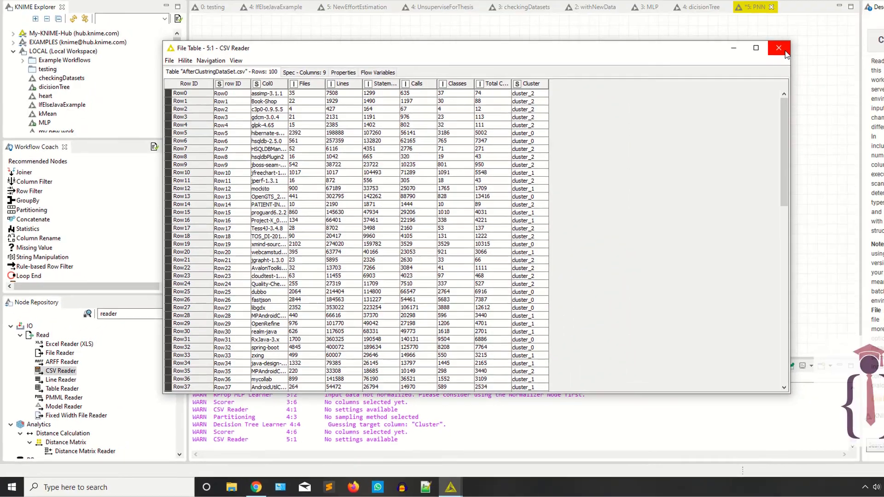
# Save the workflow, then add a Partitioning node fed by the CSV Reader's output.
pyautogui.click(722, 49)
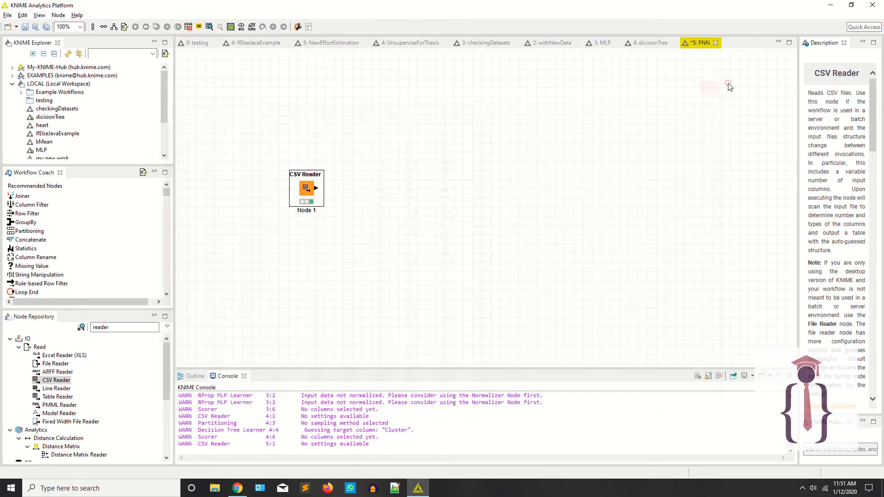
pyautogui.hotkey('ctrl', 's')
pyautogui.doubleClick(111, 328)
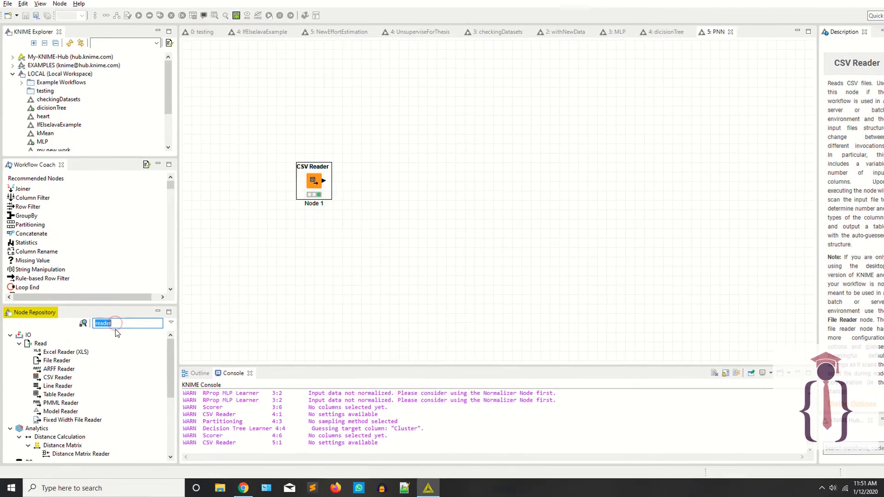
pyautogui.write('prti')
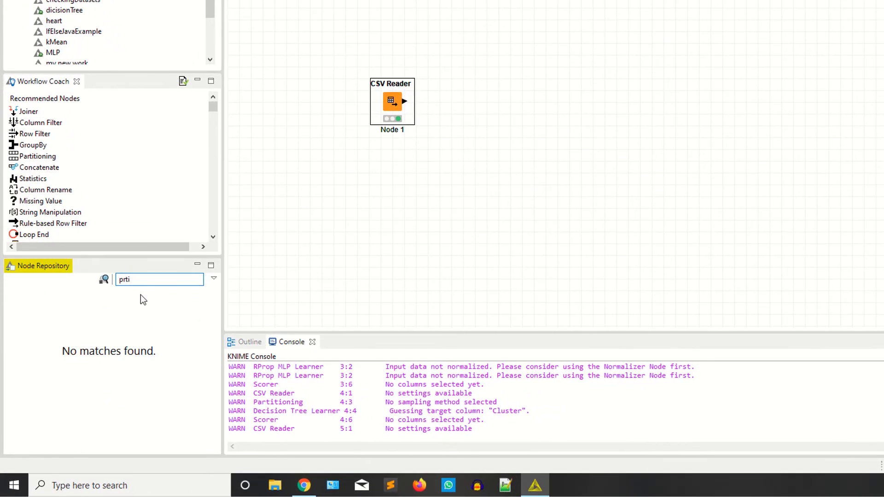
pyautogui.press('BackSpace')
pyautogui.press('BackSpace')
pyautogui.press('BackSpace')
pyautogui.press('BackSpace')
pyautogui.write('oa')
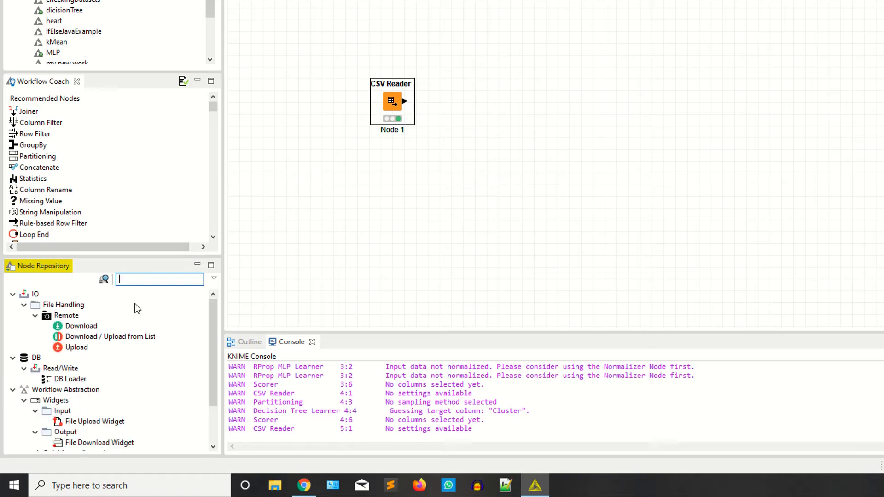
pyautogui.press('BackSpace')
pyautogui.press('BackSpace')
pyautogui.write('parti')
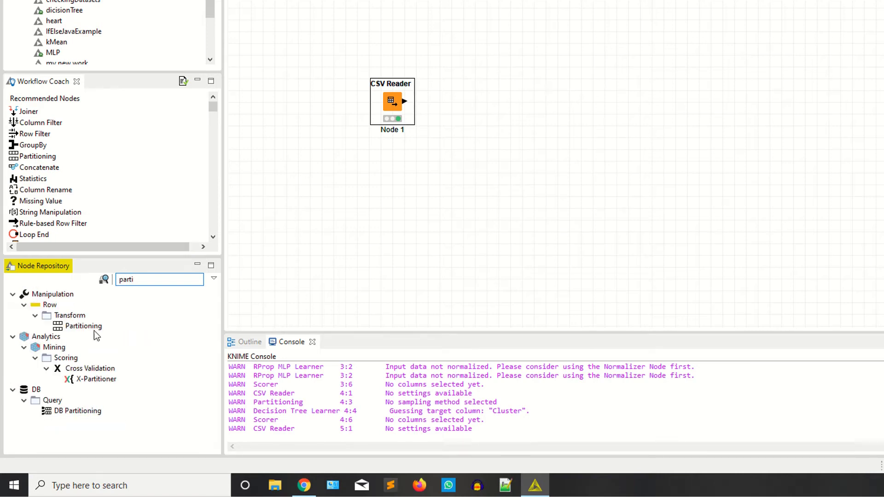
pyautogui.moveTo(72, 328); pyautogui.dragTo(520, 100)
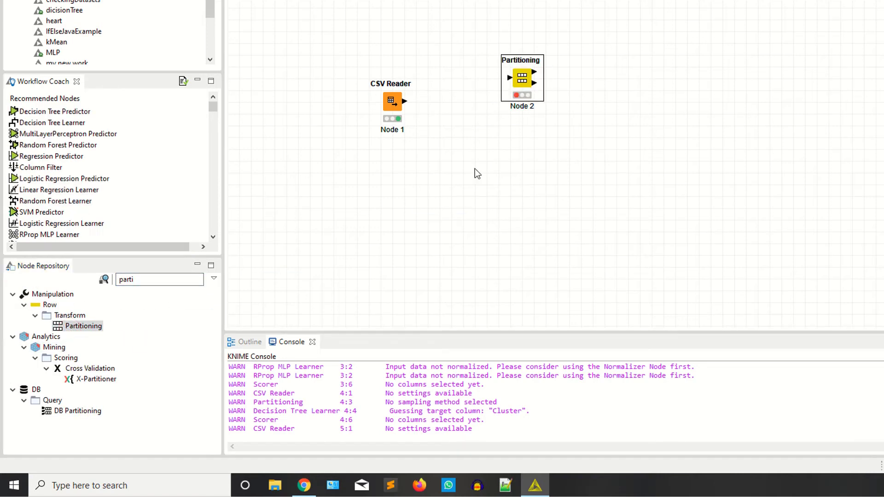
pyautogui.moveTo(403, 101); pyautogui.dragTo(508, 83)
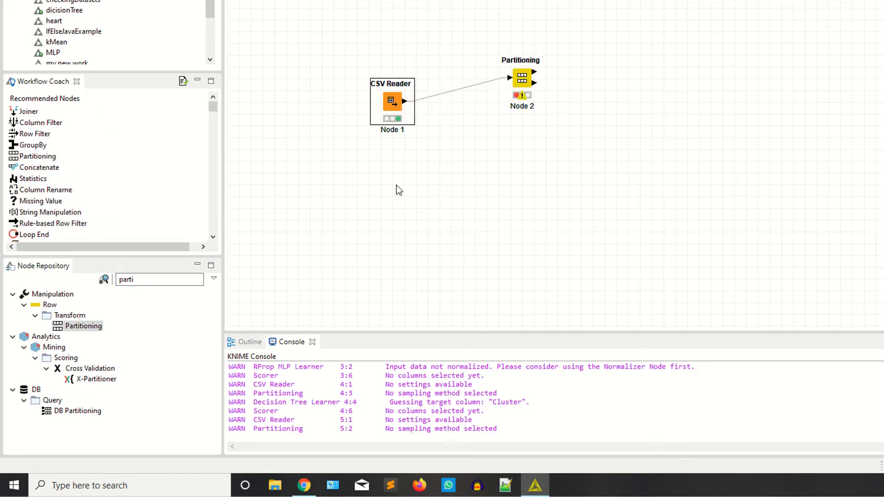
# Search 'pNN' and place PNN Learner (DDA) and PNN Predictor nodes on the canvas.
pyautogui.click(165, 280)
pyautogui.doubleClick(165, 280)
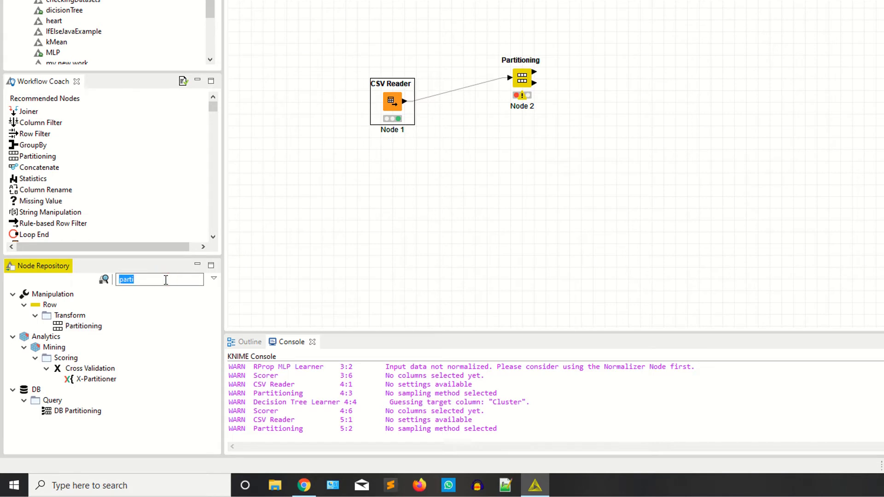
pyautogui.press('BackSpace')
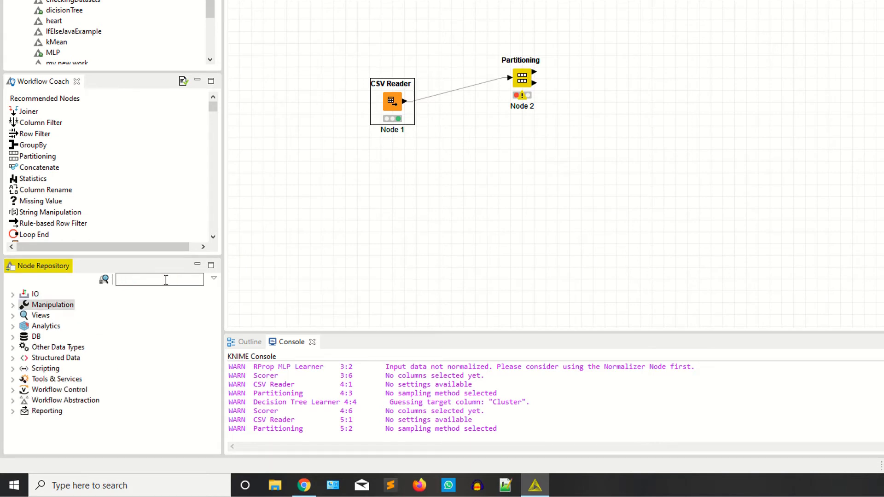
pyautogui.write('p')
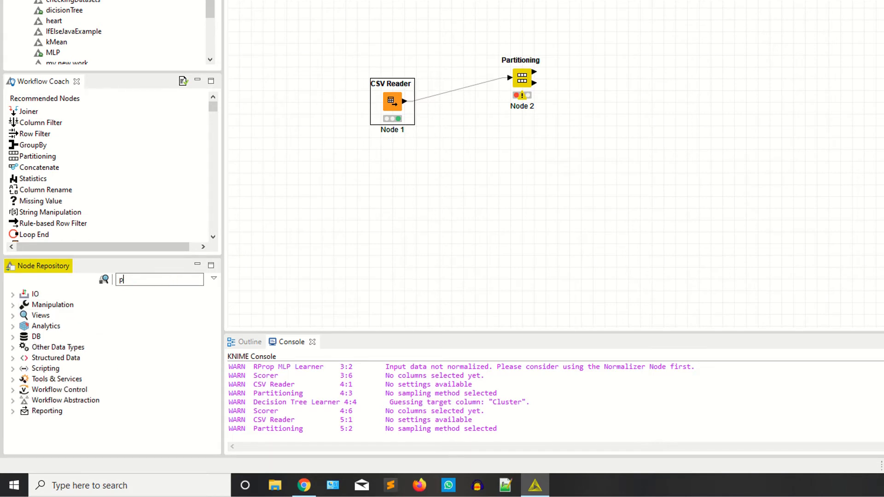
pyautogui.write('NN')
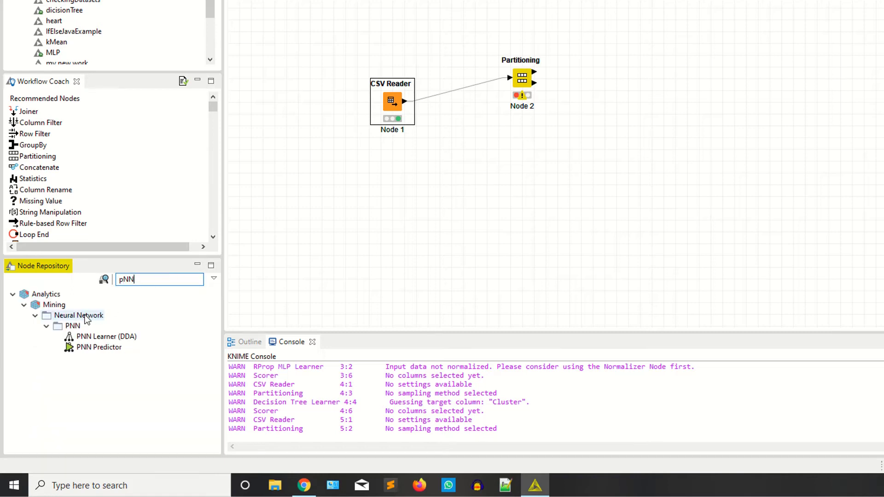
pyautogui.moveTo(110, 341); pyautogui.dragTo(702, 24)
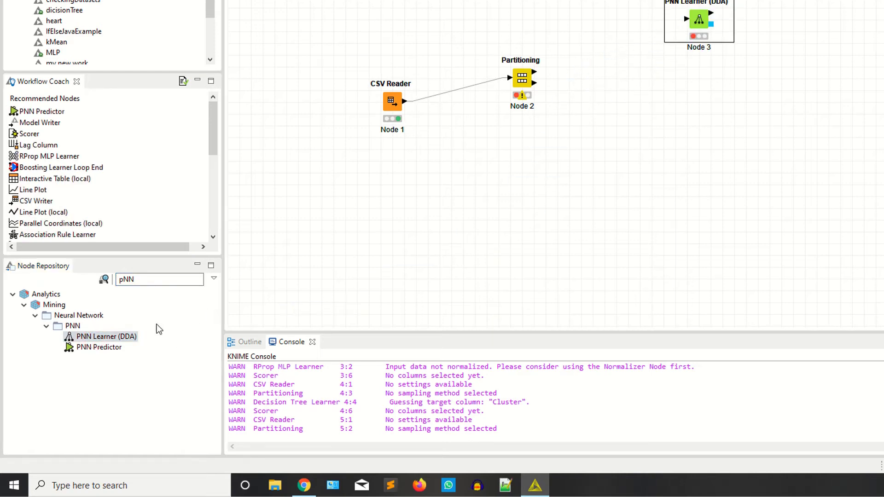
pyautogui.moveTo(99, 347); pyautogui.dragTo(747, 103)
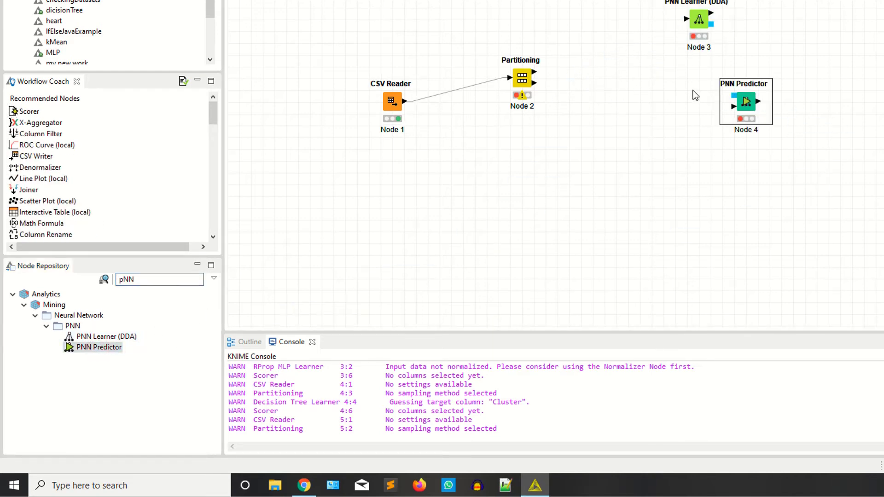
pyautogui.moveTo(700, 21); pyautogui.dragTo(664, 8)
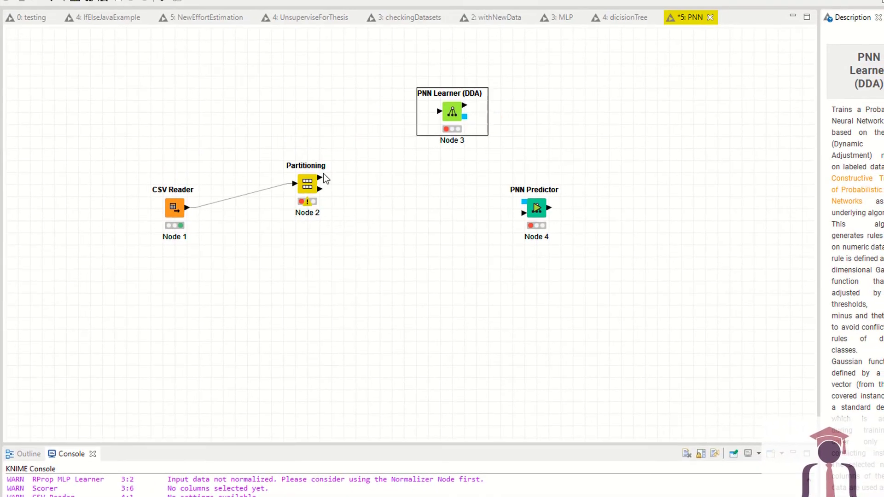
# Wire Partitioning's first output to the PNN Learner and its second output to the PNN Predictor.
pyautogui.moveTo(319, 178); pyautogui.dragTo(440, 112)
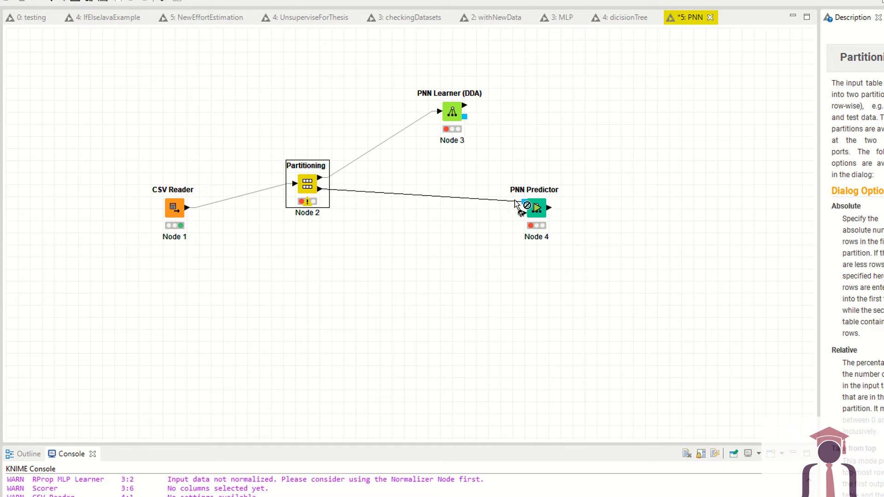
pyautogui.moveTo(515, 203)
pyautogui.mouseDown()
pyautogui.moveTo(527, 220)
pyautogui.moveTo(525, 214)
pyautogui.mouseUp()
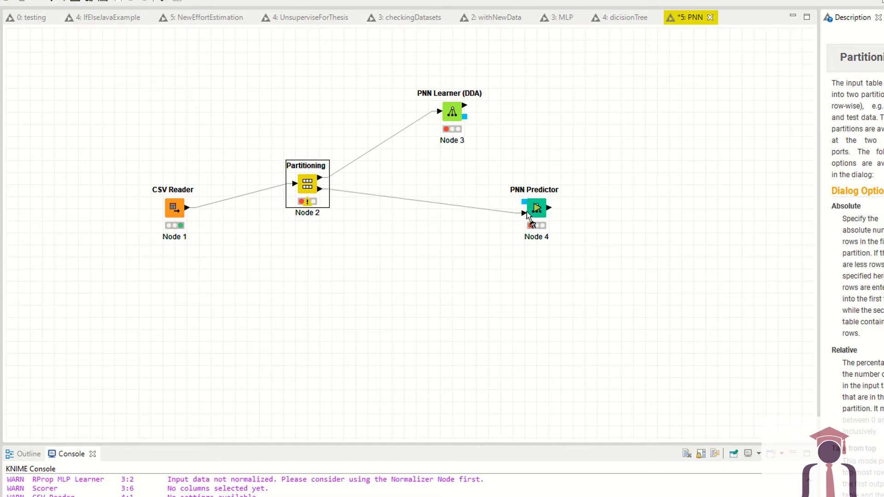
pyautogui.rightClick(322, 183)
pyautogui.click(330, 192)
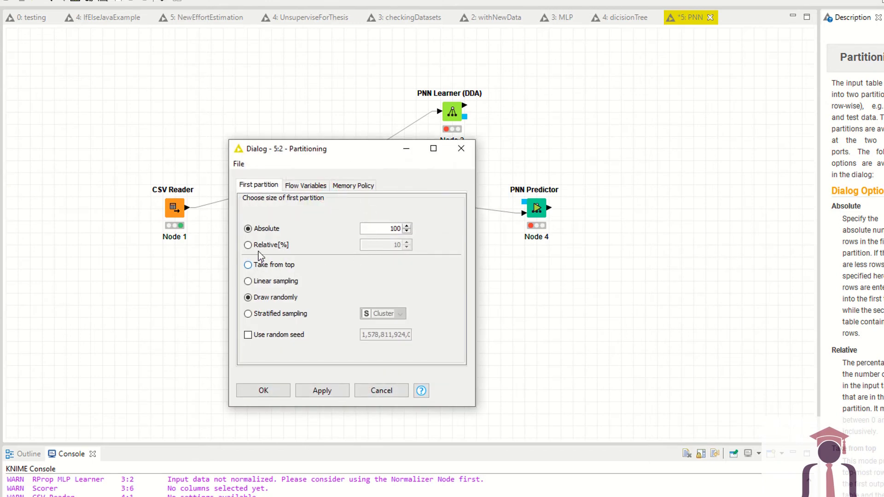
pyautogui.click(460, 148)
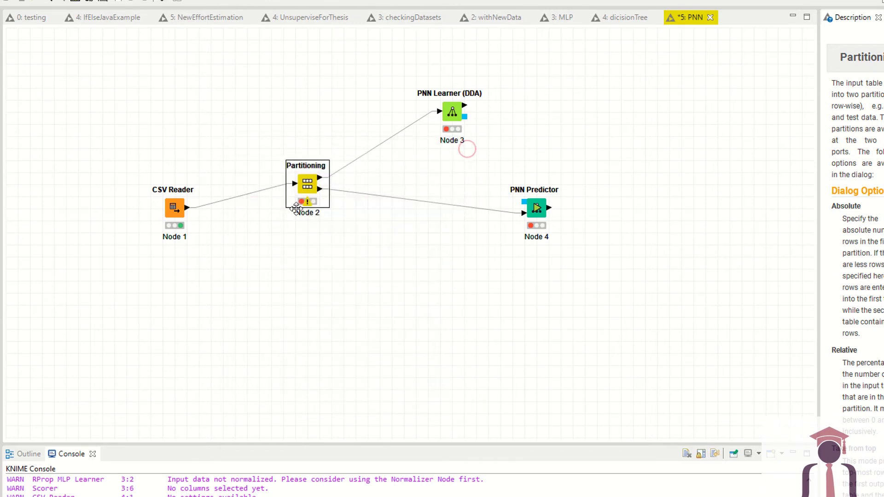
pyautogui.rightClick(307, 184)
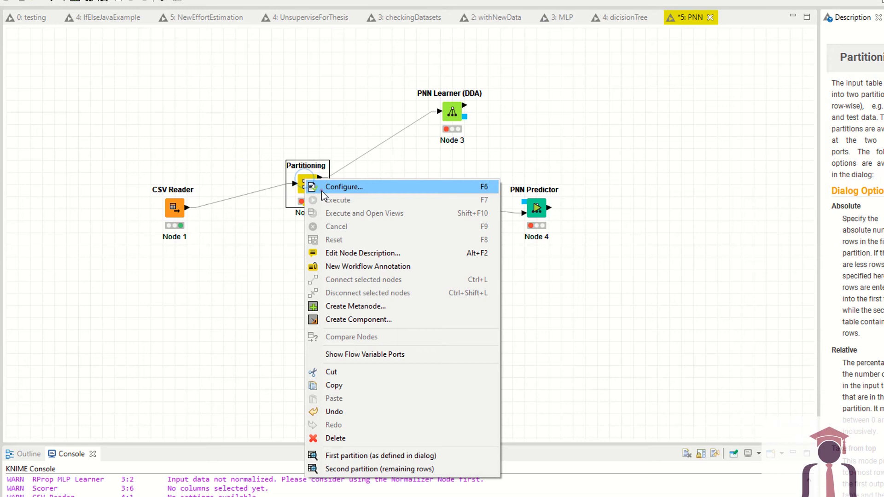
# Configure Partitioning as Relative 80% with Draw randomly, and apply.
pyautogui.click(321, 190)
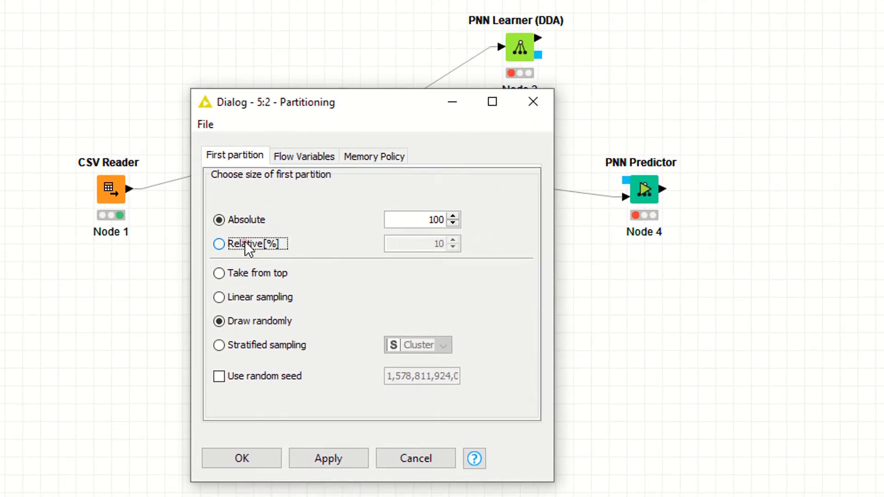
pyautogui.click(279, 244)
pyautogui.doubleClick(440, 244)
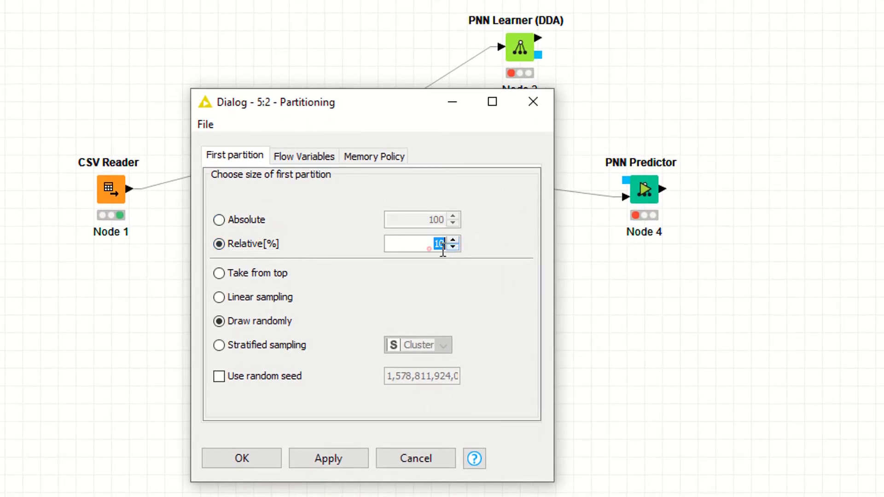
pyautogui.write('8')
pyautogui.click(435, 251)
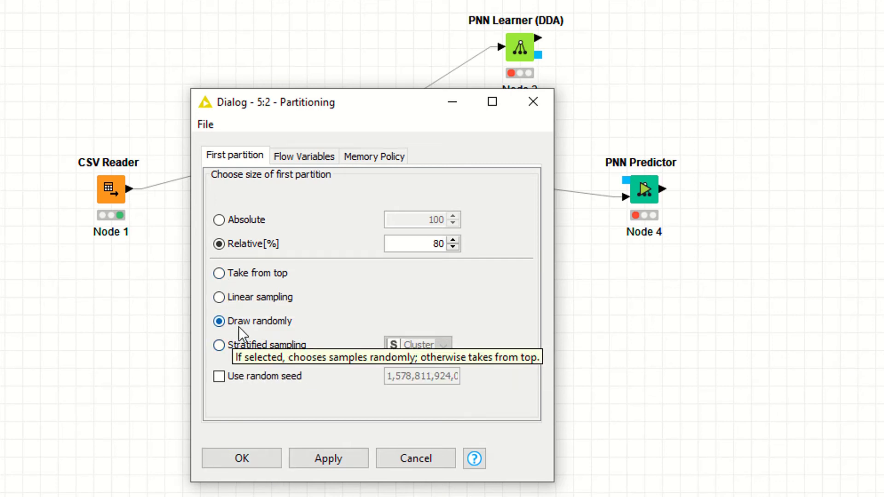
pyautogui.click(331, 469)
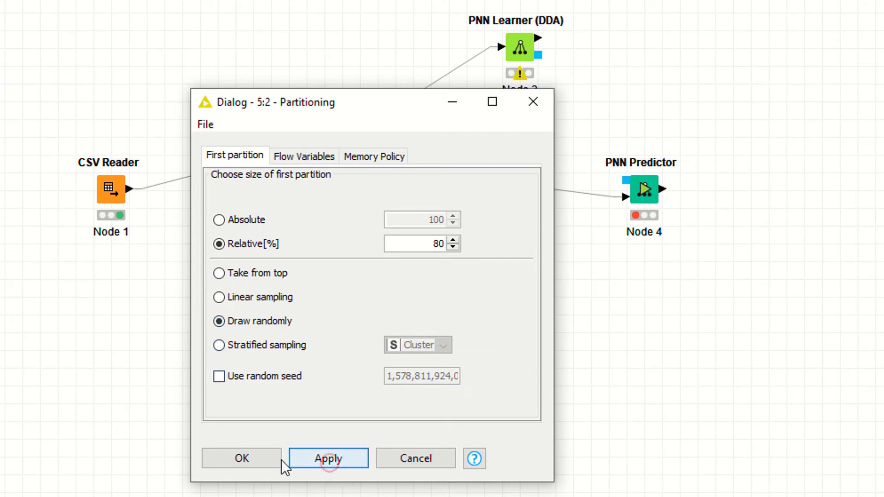
pyautogui.click(256, 459)
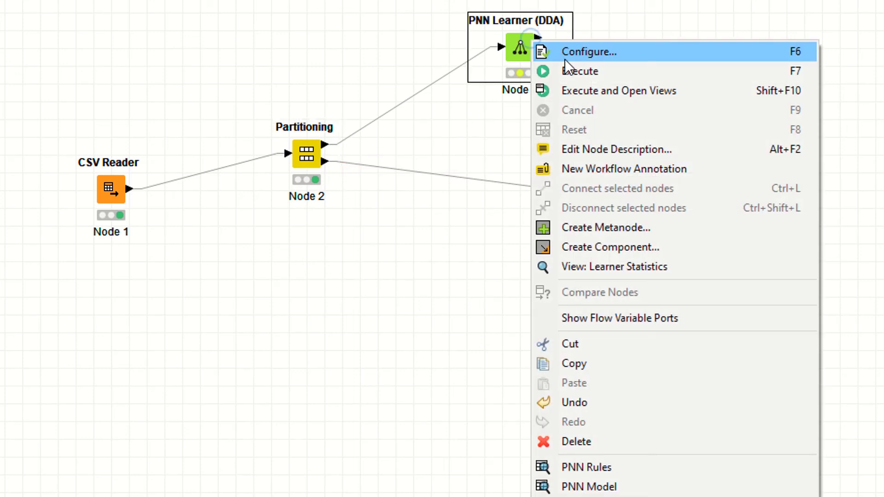
# In the PNN Learner, swap row ID out and make Cluster the only target column.
pyautogui.click(565, 54)
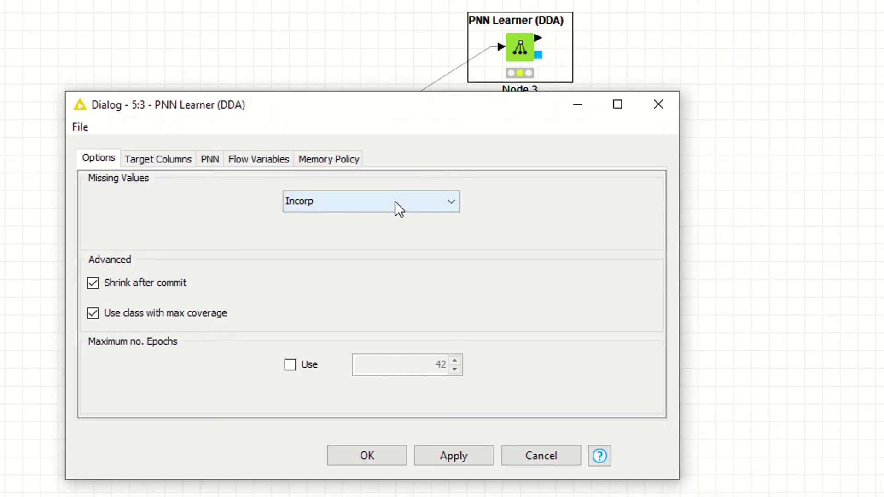
pyautogui.click(156, 161)
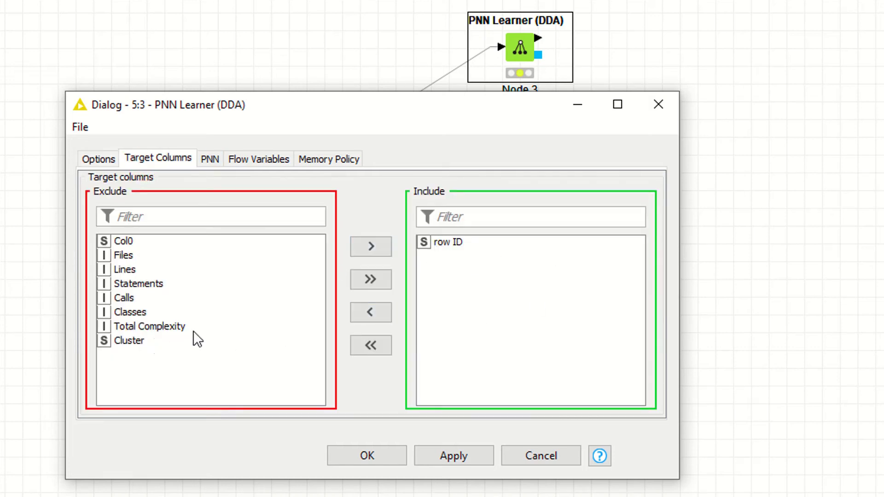
pyautogui.click(441, 243)
pyautogui.click(371, 314)
pyautogui.click(132, 355)
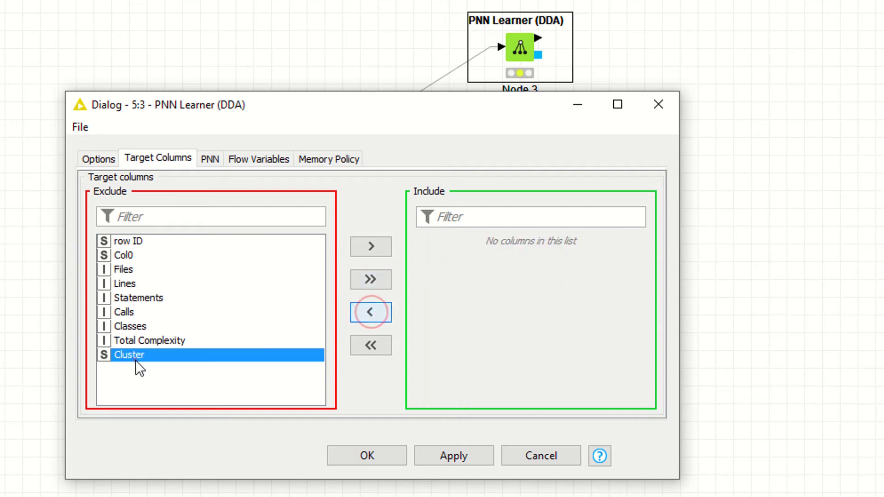
pyautogui.click(369, 258)
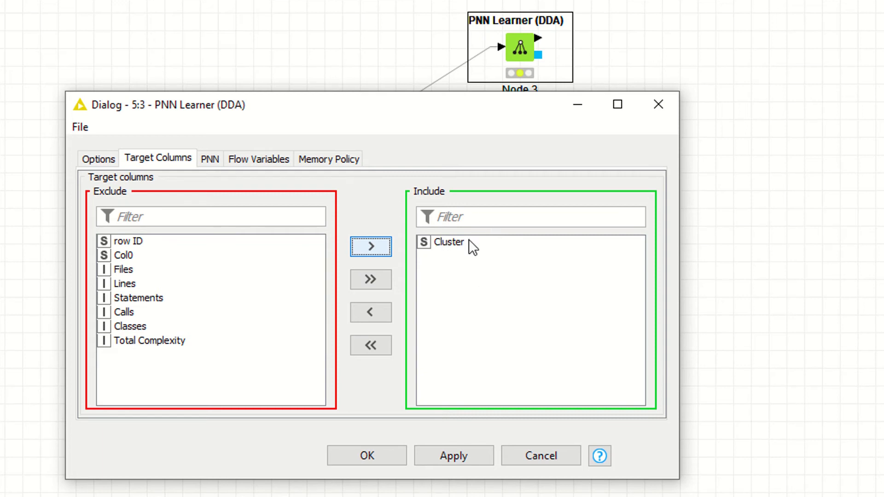
# Keep Incorp for missing values and apply the PNN Learner settings.
pyautogui.click(95, 160)
pyautogui.click(330, 205)
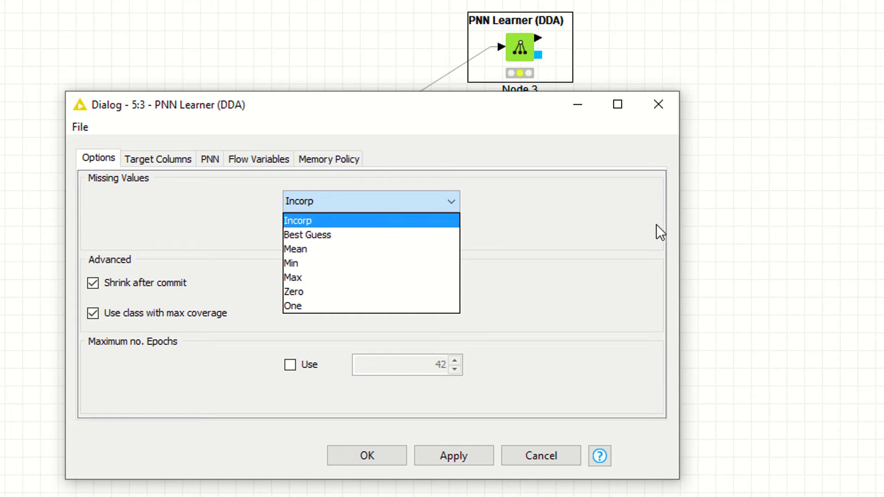
pyautogui.click(603, 230)
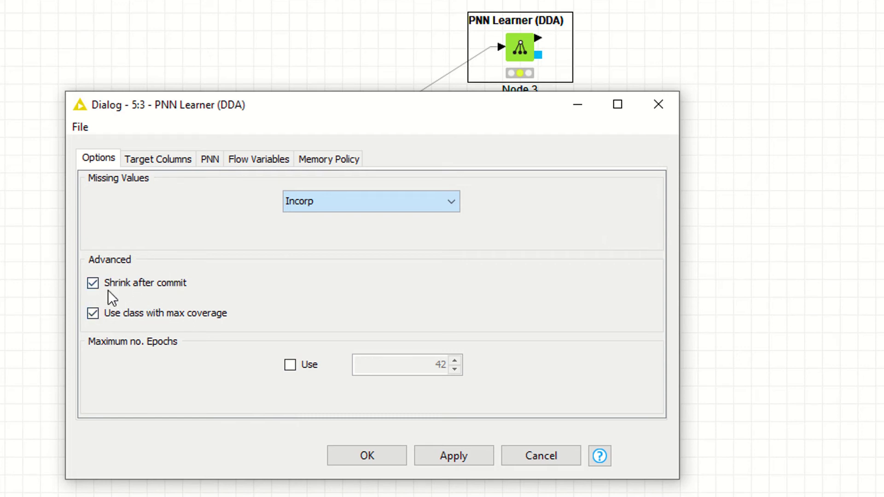
pyautogui.click(424, 457)
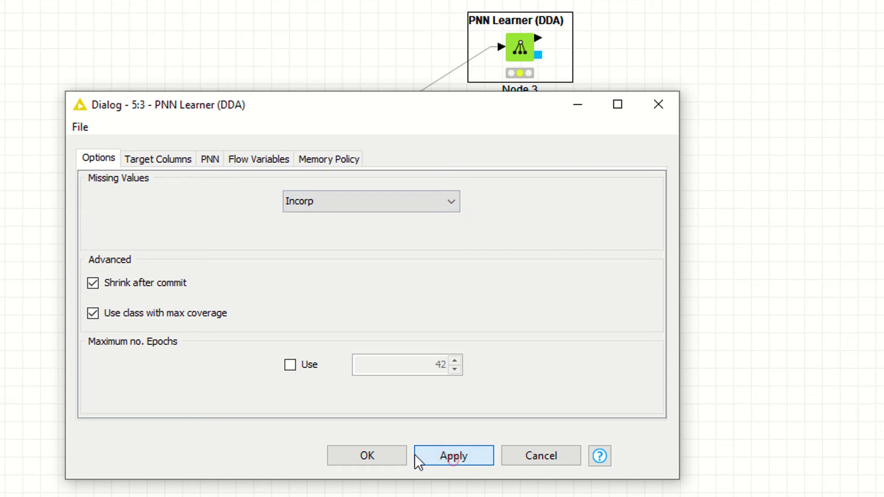
pyautogui.click(360, 456)
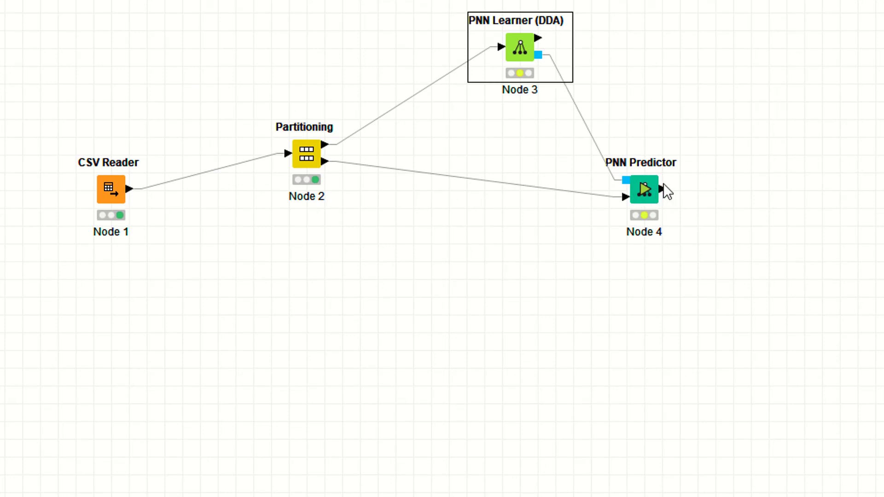
# Apply the PNN Predictor settings without renaming the prediction column, then execute the predictor.
pyautogui.rightClick(656, 191)
pyautogui.click(680, 192)
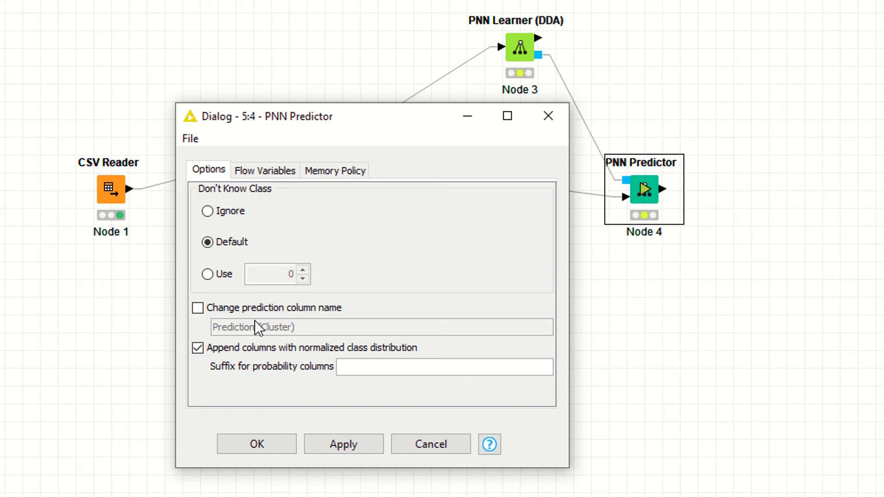
pyautogui.click(203, 309)
pyautogui.click(205, 309)
pyautogui.click(350, 444)
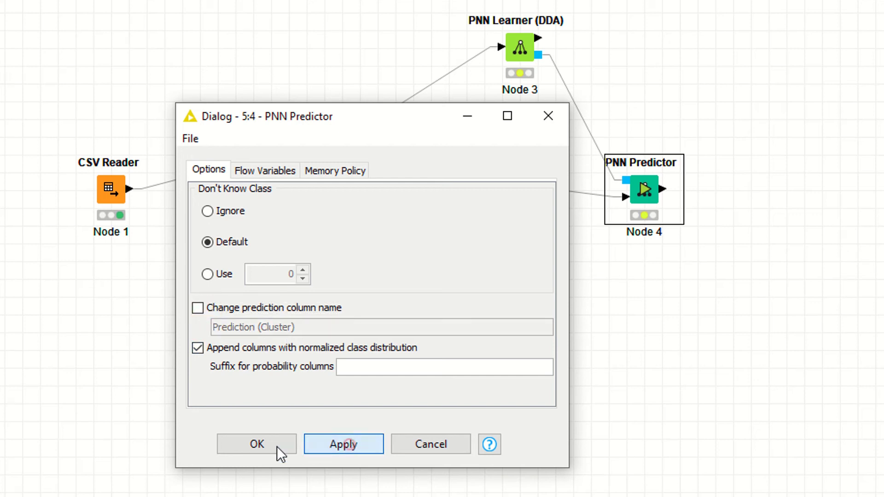
pyautogui.click(276, 445)
pyautogui.rightClick(646, 202)
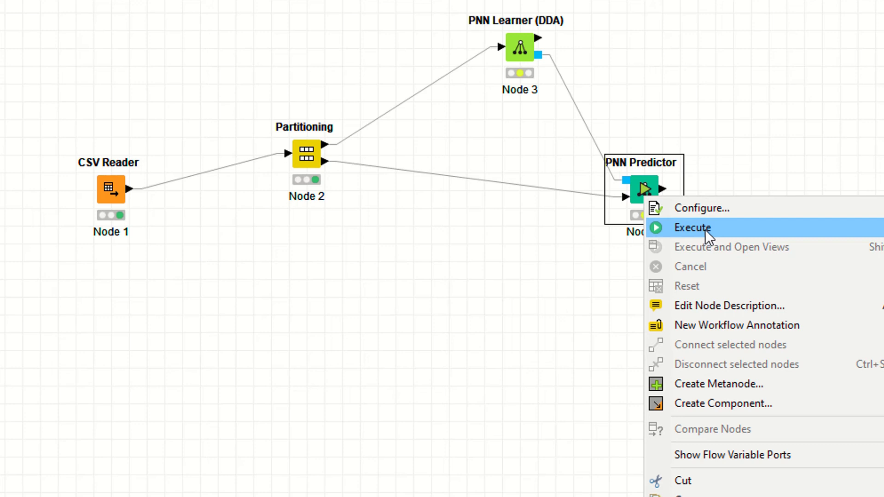
pyautogui.click(547, 288)
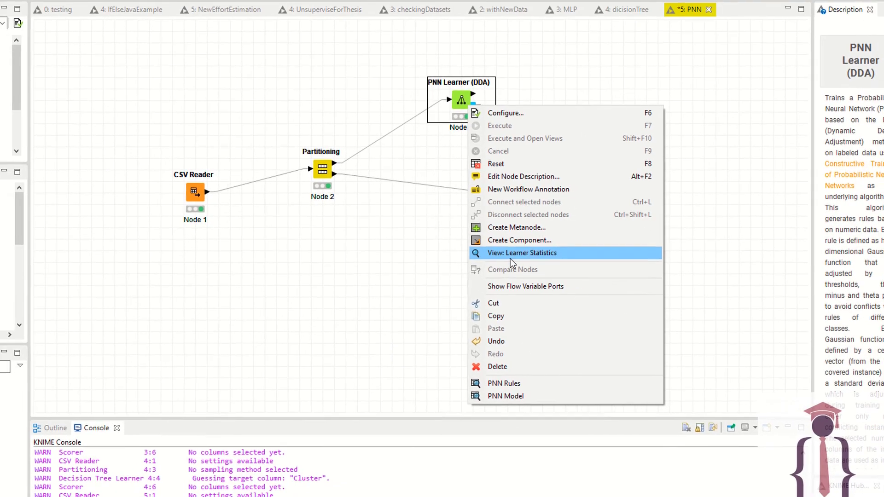
# Browse the PNN Learner's eight learned rules in the PNN Rules table and model viewer.
pyautogui.click(498, 382)
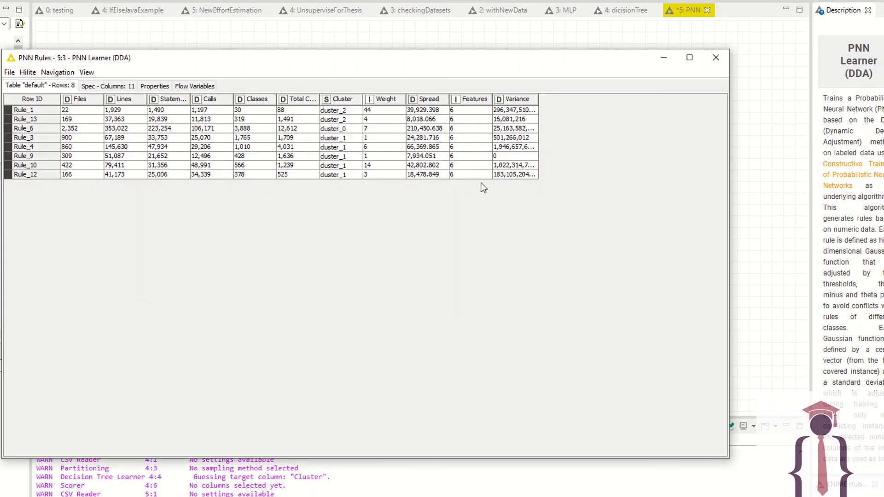
pyautogui.click(723, 60)
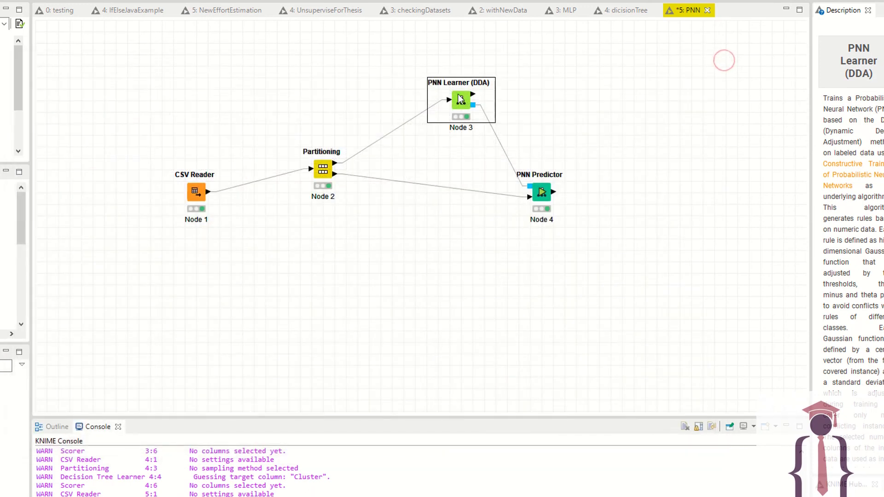
pyautogui.rightClick(458, 95)
pyautogui.click(500, 384)
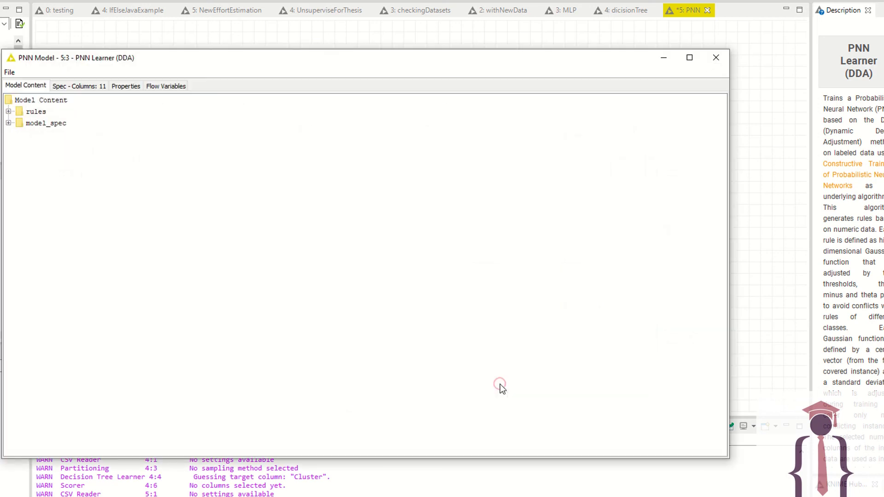
pyautogui.click(8, 112)
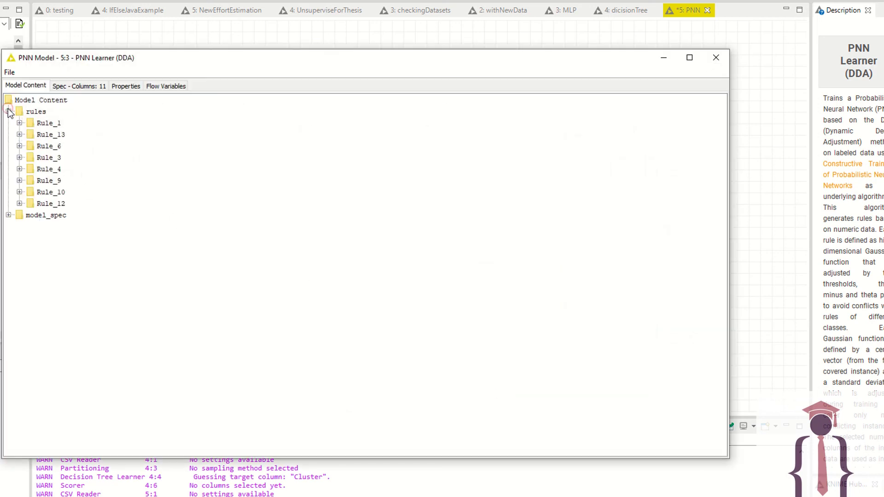
pyautogui.click(8, 111)
# Expand the model_spec attributes in the PNN model, then save the PNN workflow.
pyautogui.click(8, 123)
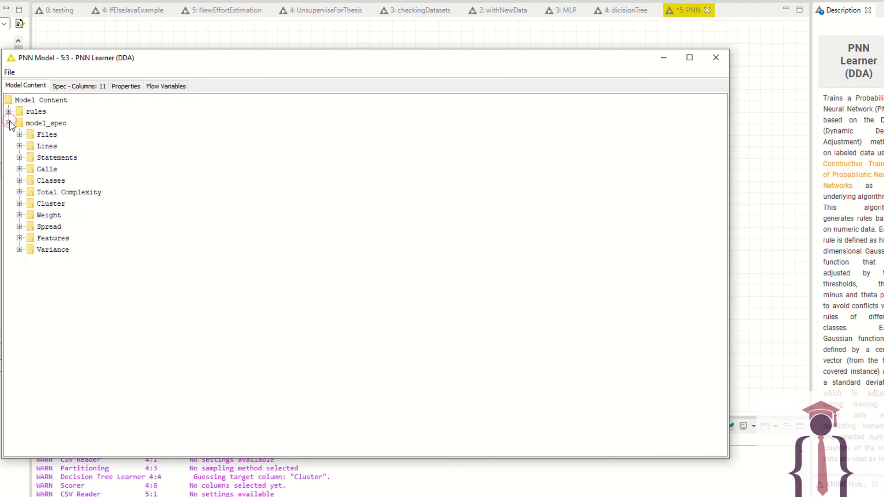
pyautogui.click(717, 60)
pyautogui.hotkey('ctrl', 's')
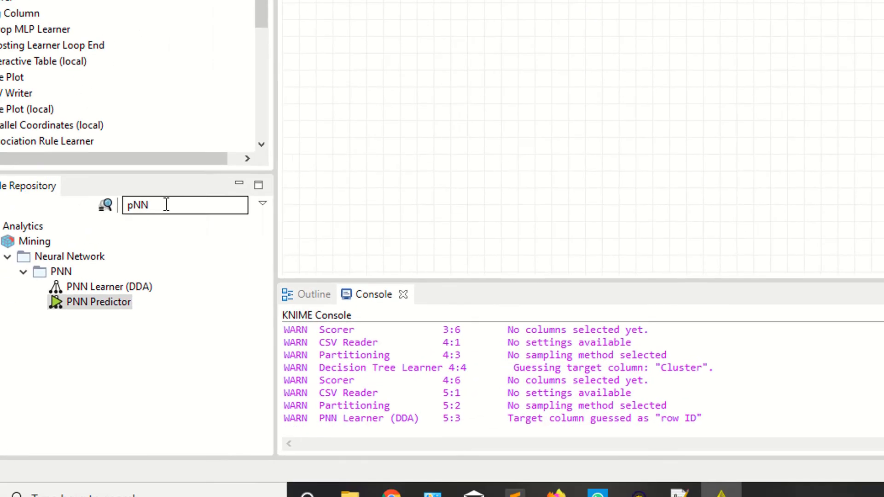
# Add a Scorer node right of PNN Predictor and connect the predictor's output to it.
pyautogui.doubleClick(167, 204)
pyautogui.press('BackSpace')
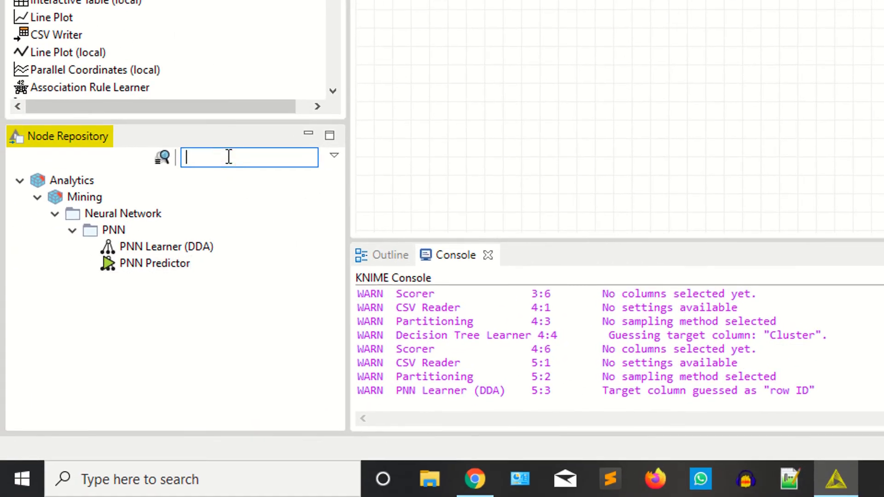
pyautogui.write('s')
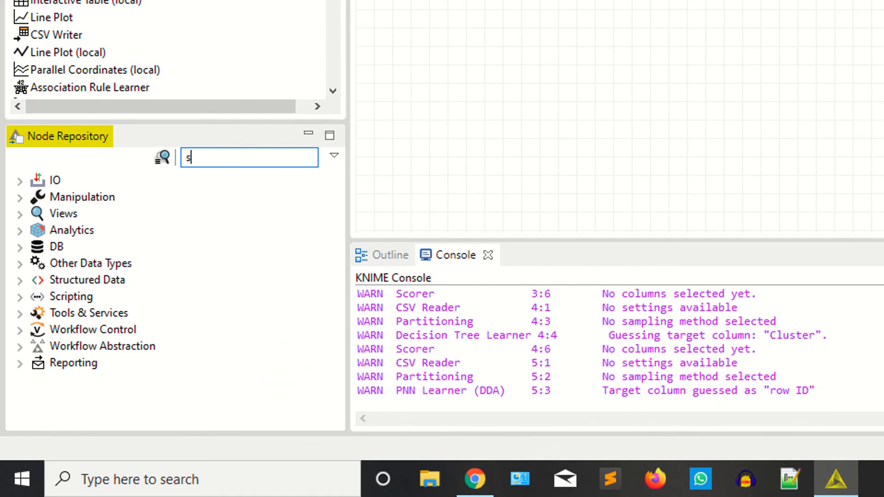
pyautogui.write('corer')
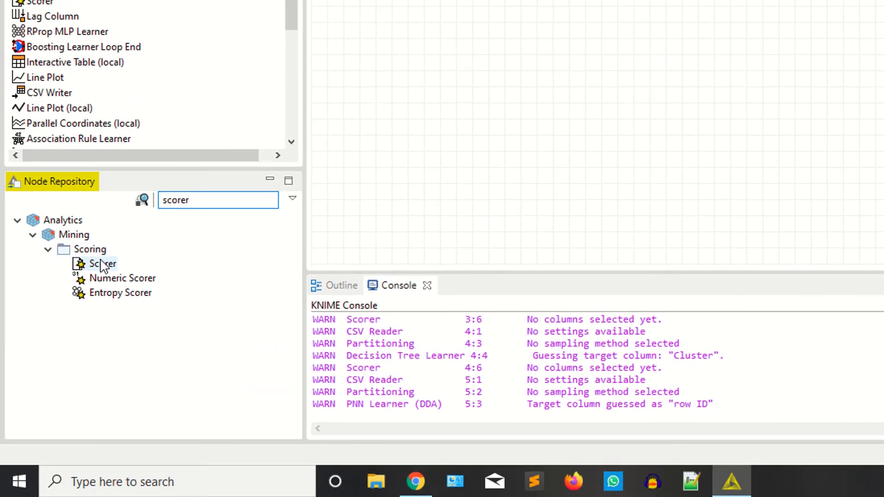
pyautogui.moveTo(103, 265); pyautogui.dragTo(681, 189)
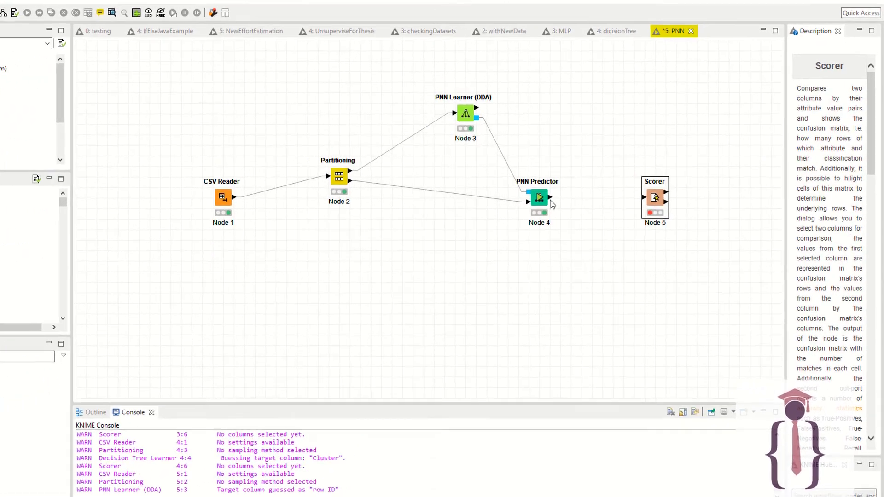
pyautogui.moveTo(551, 199); pyautogui.dragTo(653, 199)
# Configure the Scorer to compare Cluster against Prediction (Cluster).
pyautogui.click(633, 205)
pyautogui.rightClick(638, 206)
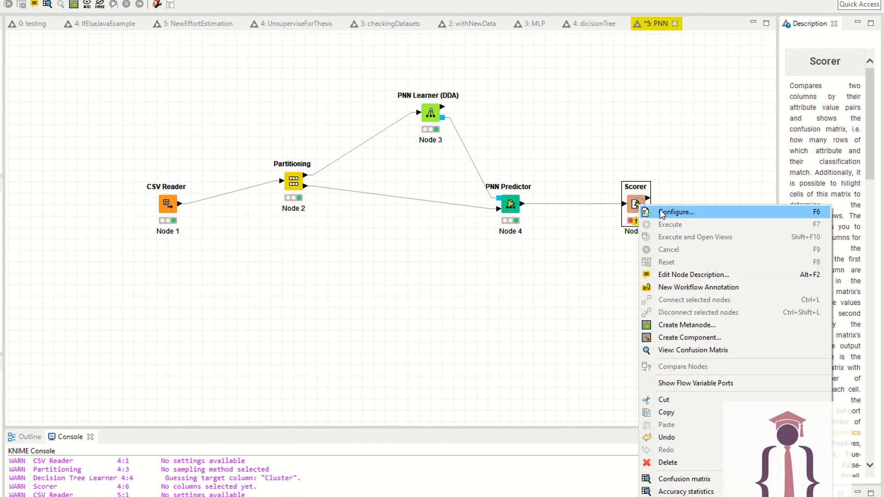
pyautogui.click(662, 210)
pyautogui.click(305, 197)
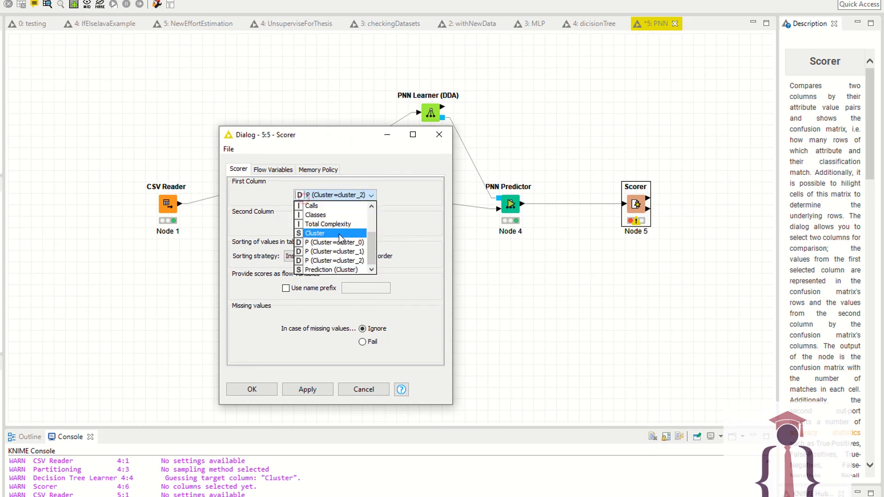
pyautogui.click(322, 233)
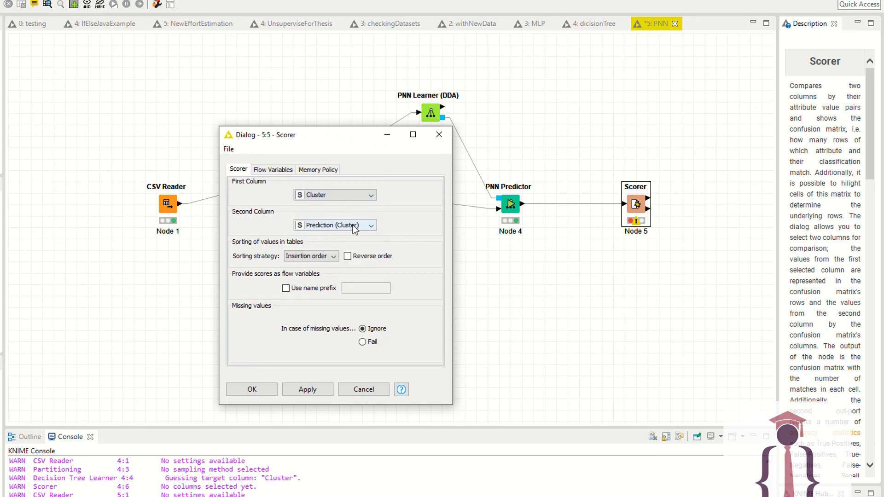
pyautogui.click(307, 390)
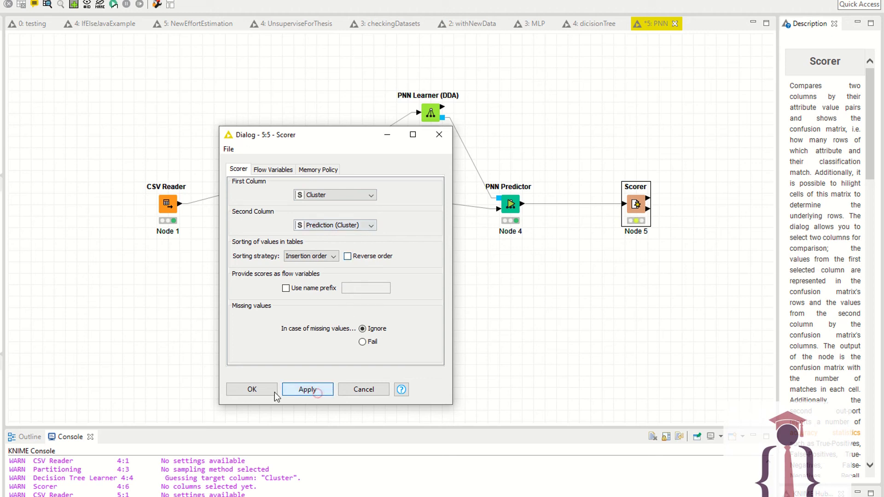
pyautogui.click(252, 389)
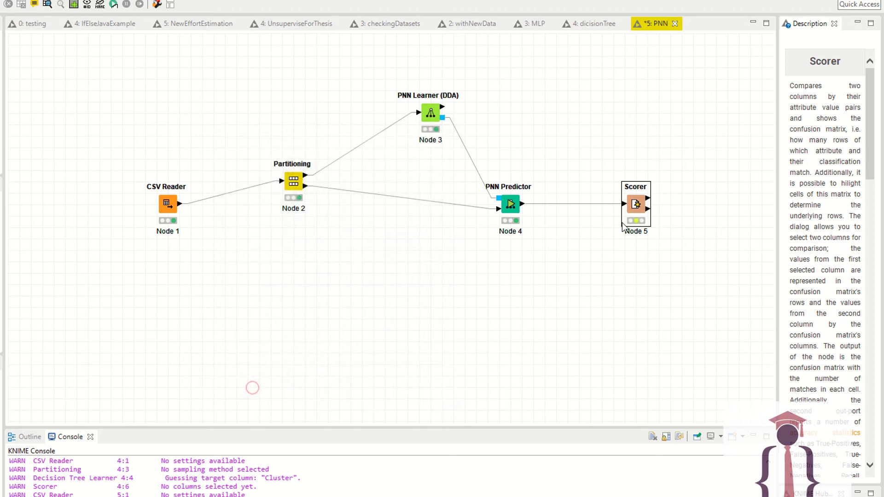
# Execute the Scorer and review its confusion matrix: 95% accuracy, 19 correct, 1 wrong, kappa 0.911.
pyautogui.rightClick(637, 205)
pyautogui.click(657, 218)
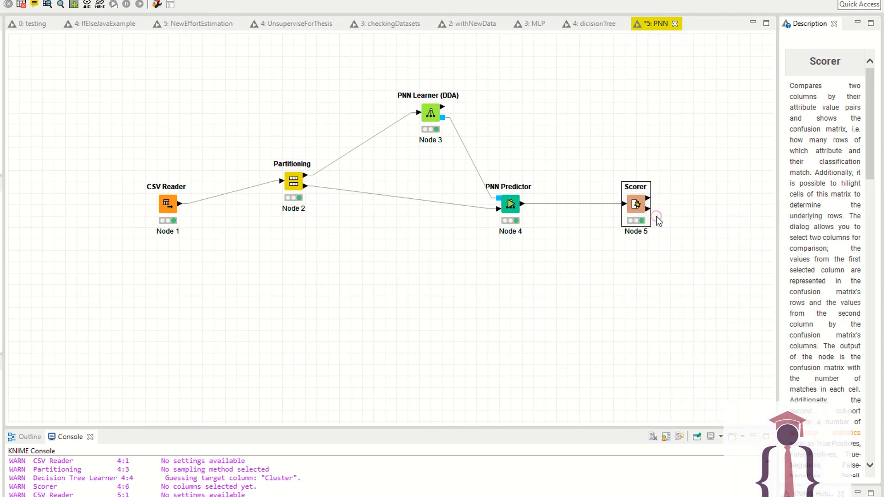
pyautogui.rightClick(632, 205)
pyautogui.click(682, 342)
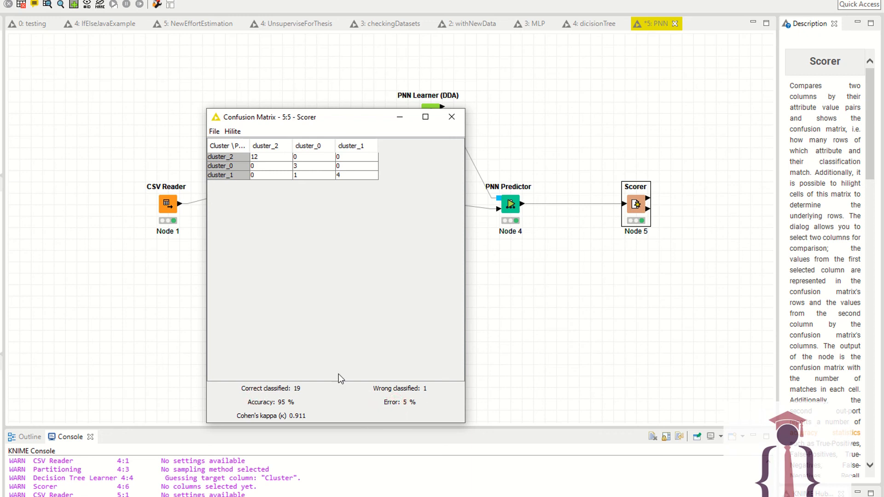
pyautogui.click(451, 117)
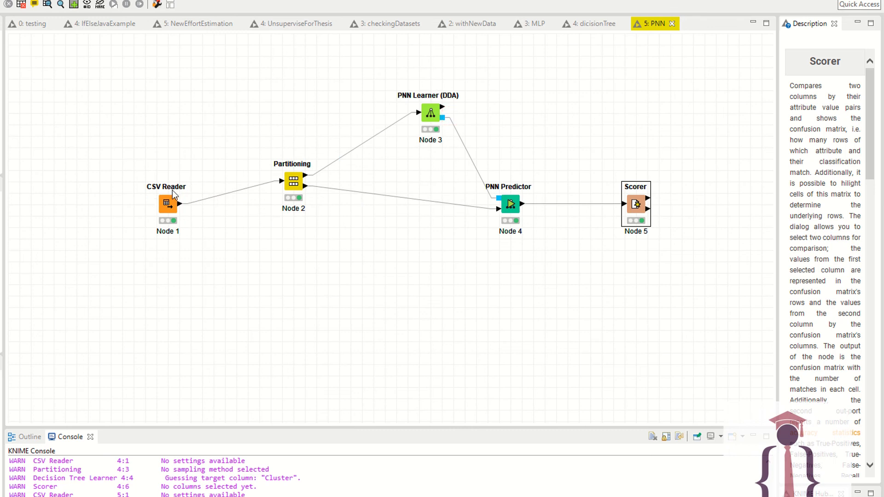
# View the MLP workflow Scorer's confusion matrix showing 35% accuracy.
pyautogui.click(530, 24)
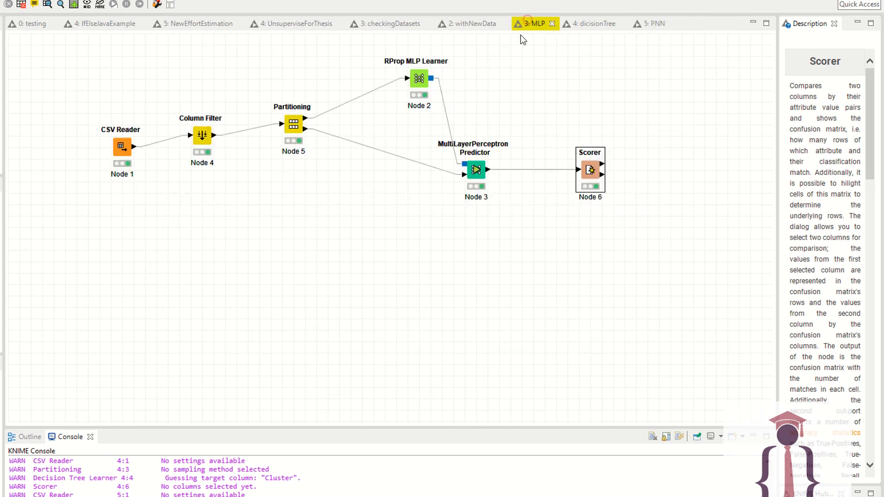
pyautogui.rightClick(587, 170)
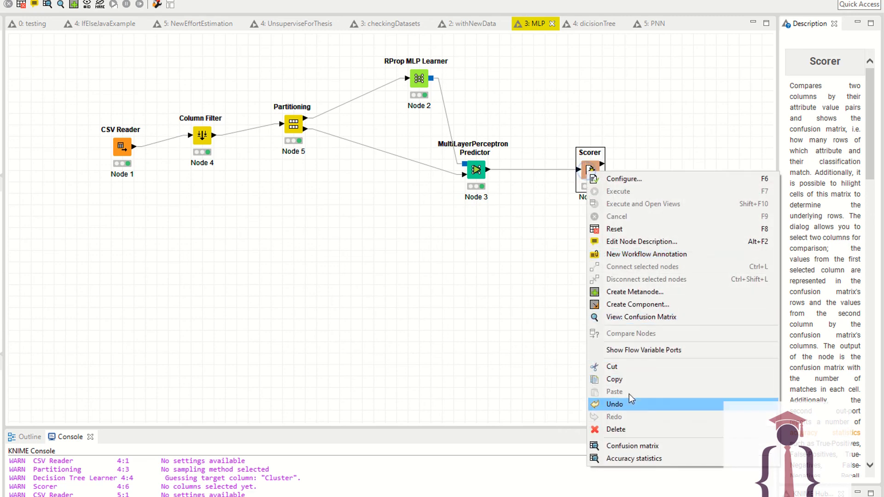
pyautogui.click(654, 317)
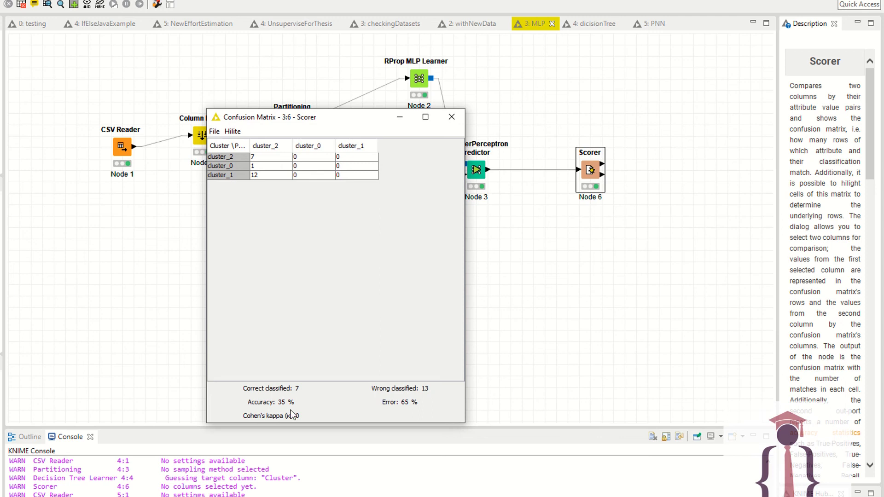
pyautogui.click(452, 117)
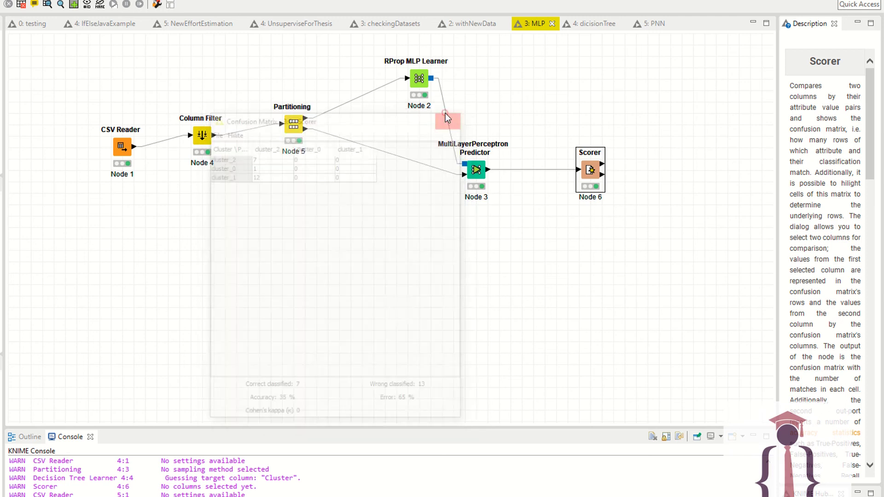
# Reopen the PNN workflow Scorer's 95% accuracy confusion matrix for comparison.
pyautogui.click(653, 27)
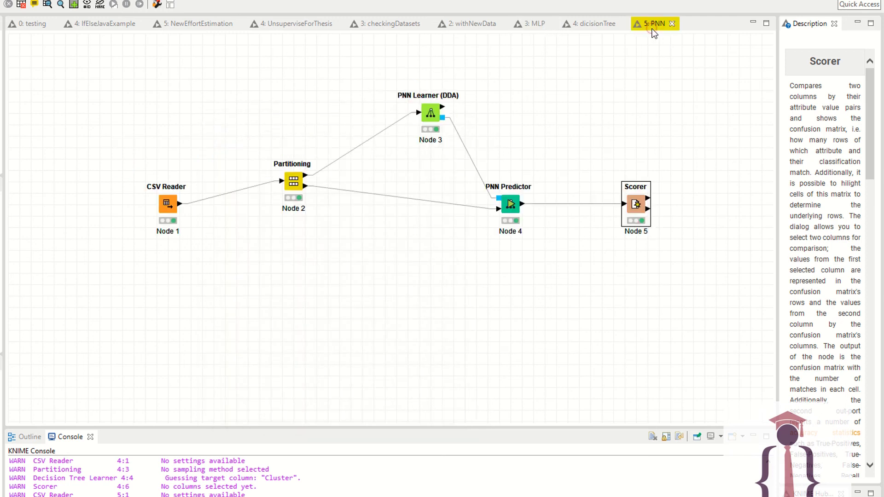
pyautogui.rightClick(637, 211)
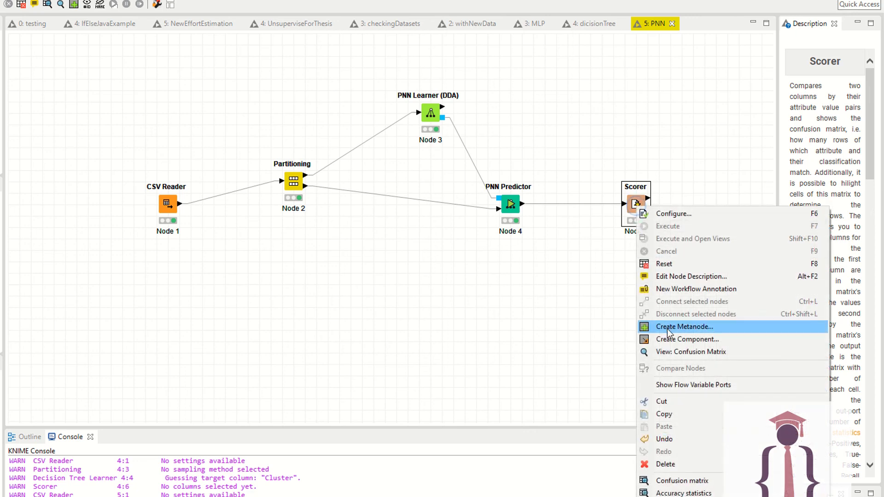
pyautogui.click(673, 348)
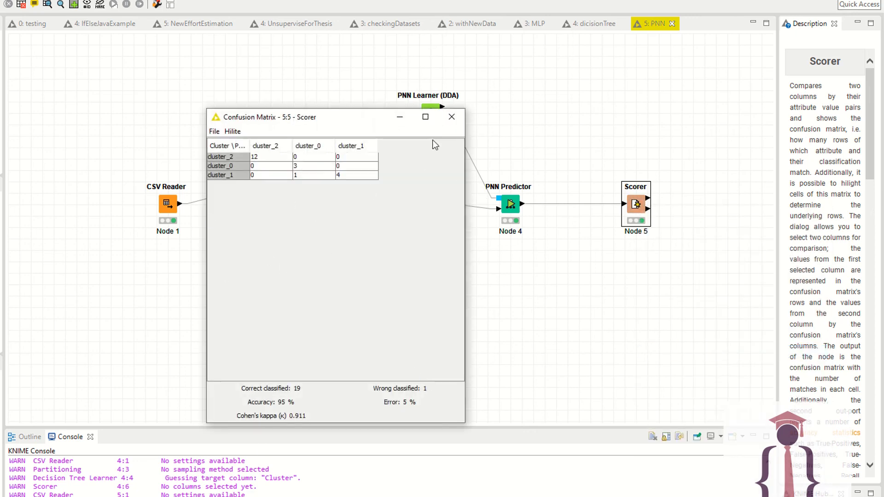
pyautogui.click(451, 120)
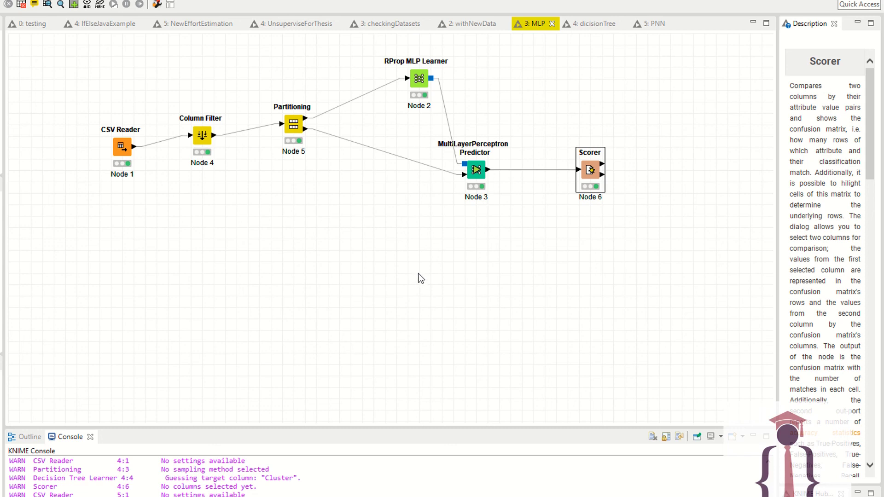
# View the dicisionTree Scorer's confusion matrix (95% accuracy, kappa 0.882), then return to PNN.
pyautogui.click(600, 22)
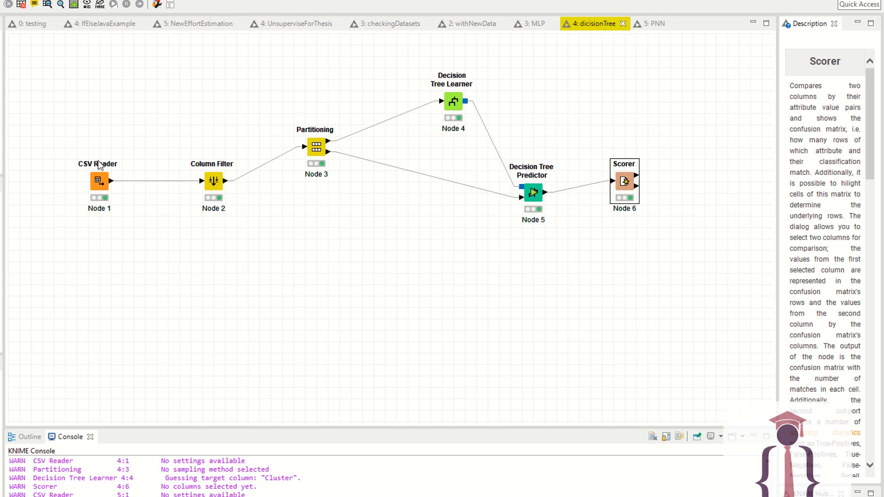
pyautogui.rightClick(624, 180)
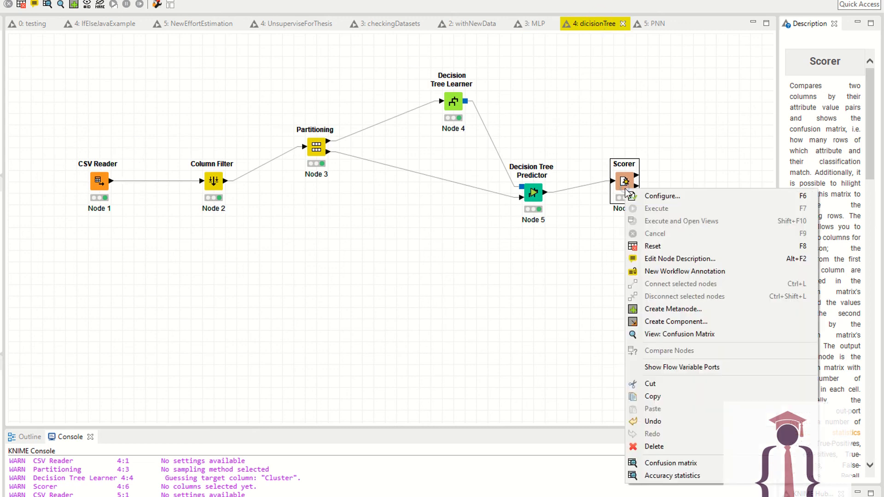
pyautogui.click(682, 336)
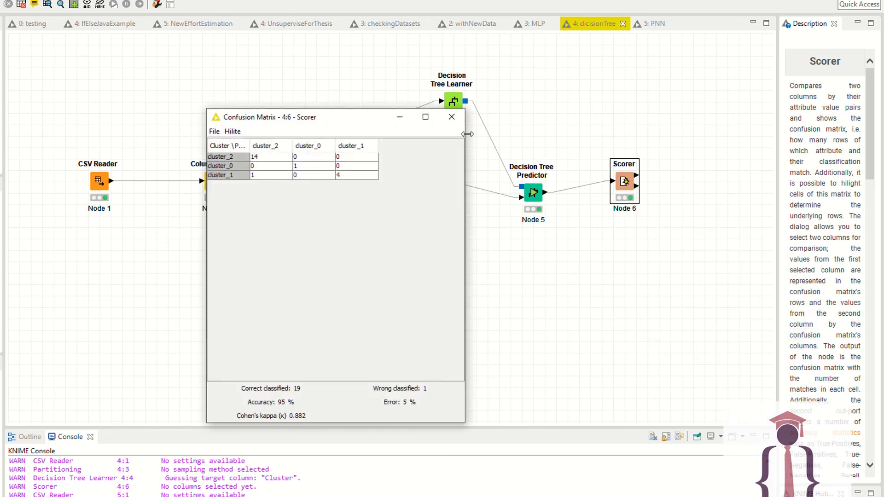
pyautogui.click(451, 116)
pyautogui.click(653, 23)
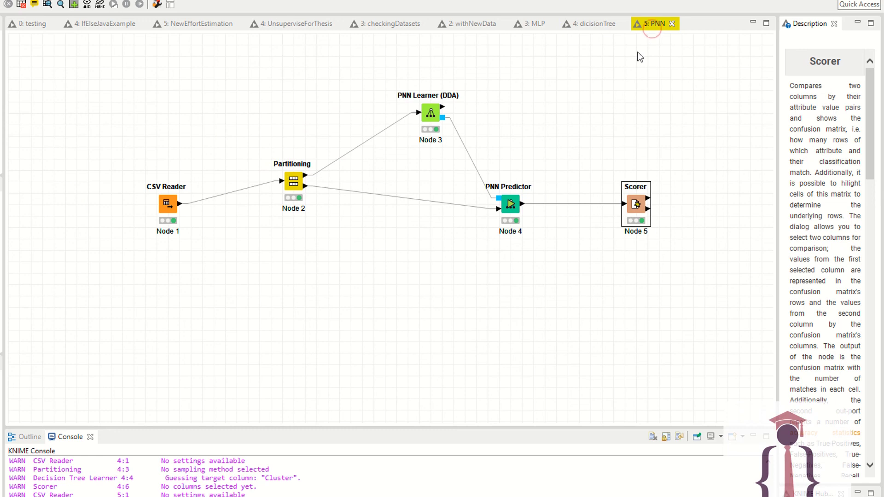